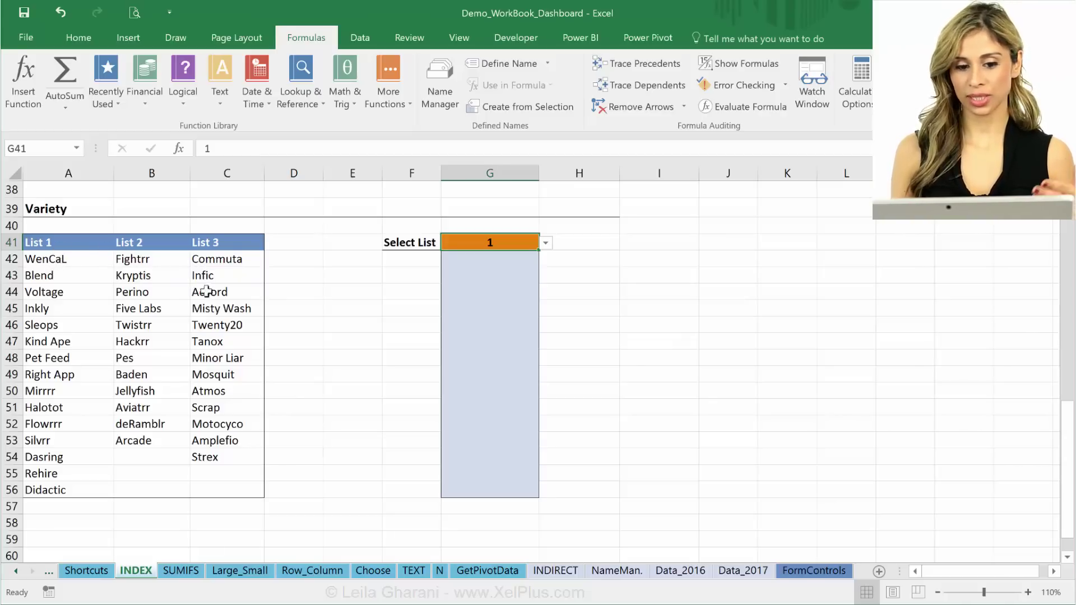
Step: Pick 2 from G41's drop-down and check the empty result cells below in column G
{"action": "left_click", "coordinate": [547, 246]}
{"action": "left_click", "coordinate": [514, 270]}
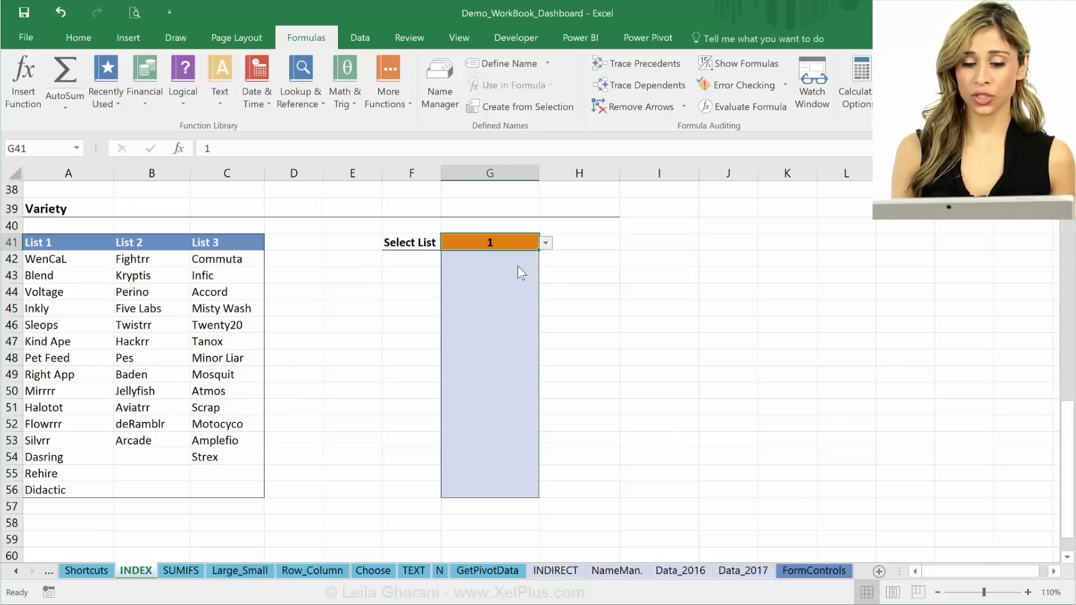
{"action": "left_click_drag", "start_coordinate": [498, 260], "coordinate": [472, 456]}
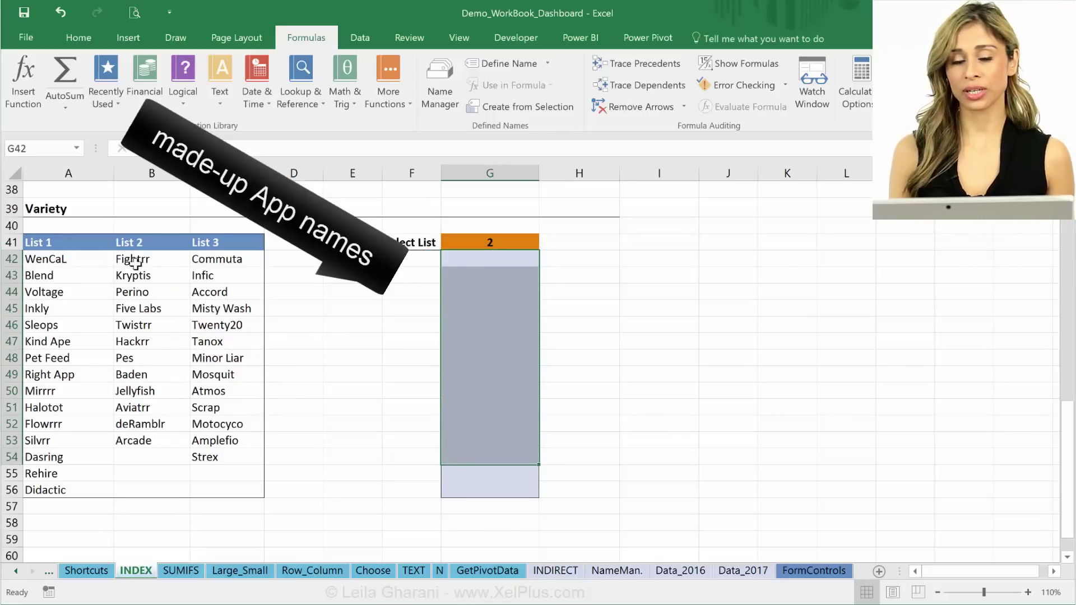
{"action": "left_click", "coordinate": [449, 243]}
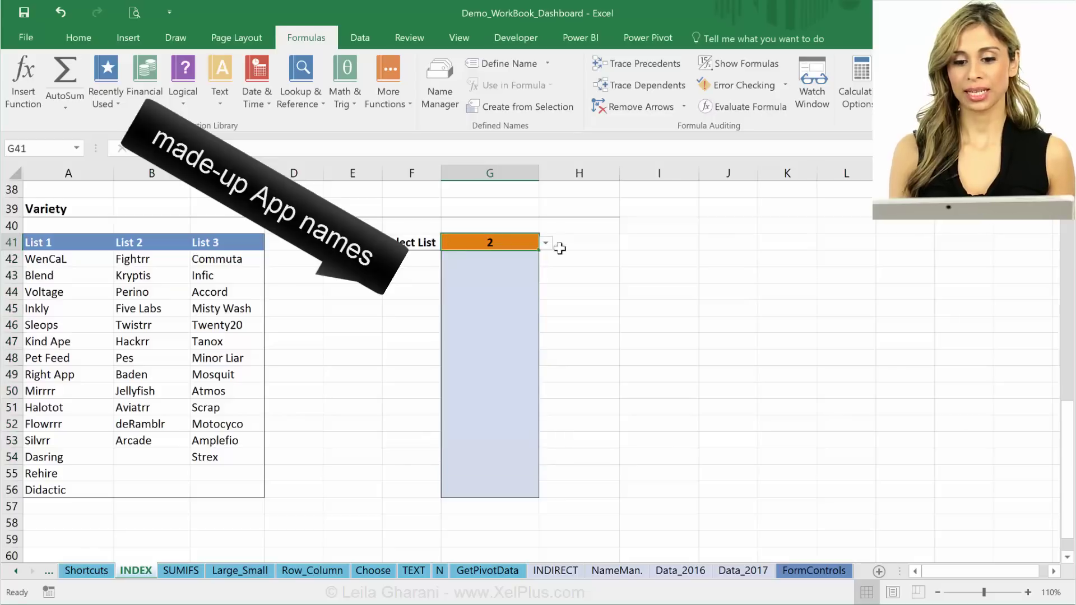
Step: Enter =INDEX(A42:C42,,$G$41) in G42 so it returns Fightrr from List 2
{"action": "left_click", "coordinate": [505, 265]}
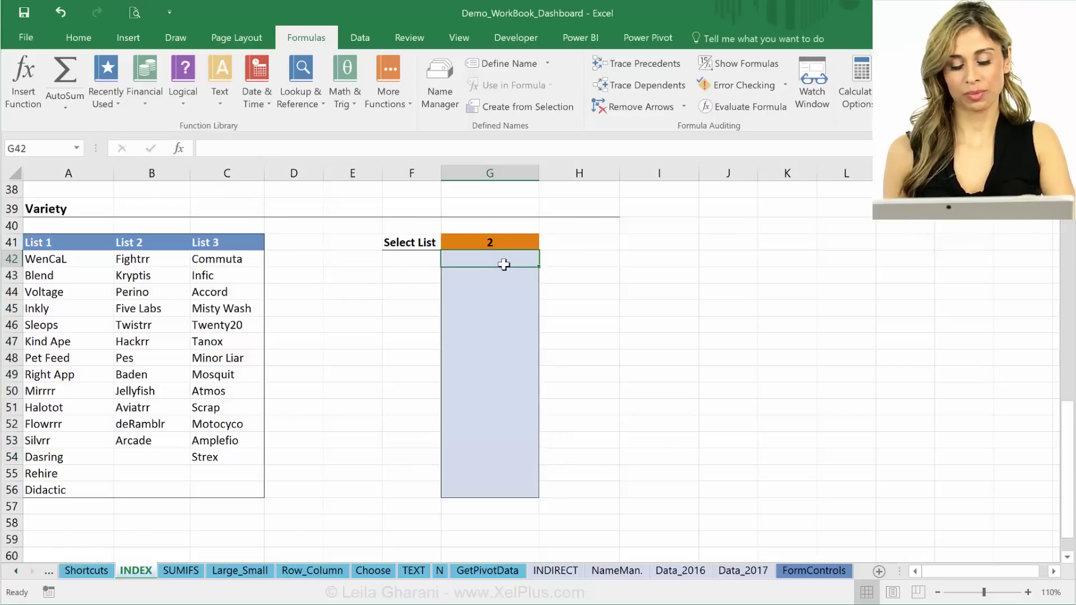
{"action": "type", "text": "=index"}
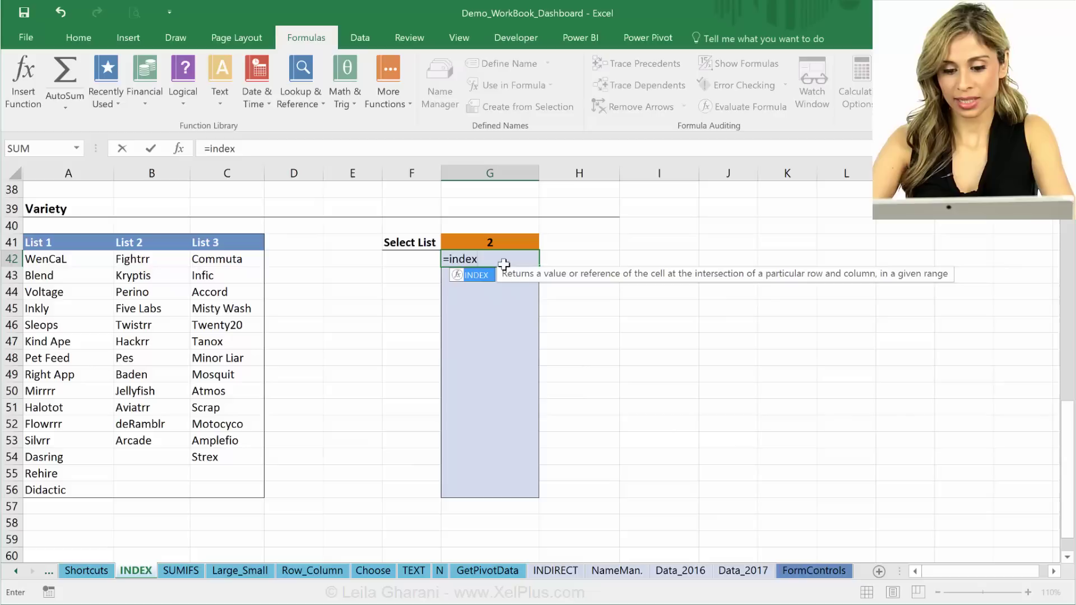
{"action": "type", "text": "("}
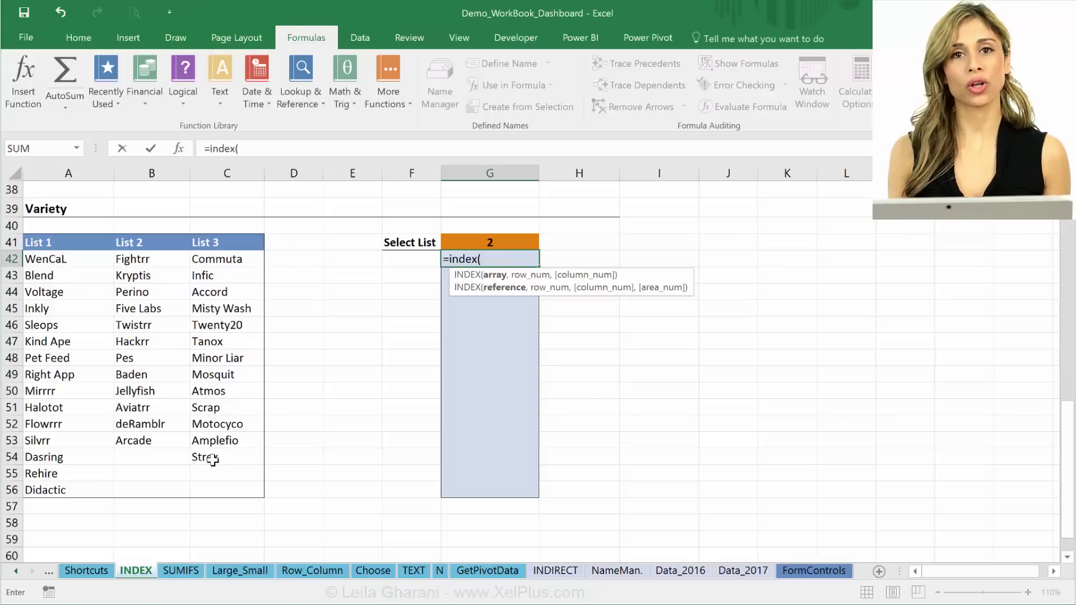
{"action": "left_click_drag", "start_coordinate": [93, 255], "coordinate": [241, 257]}
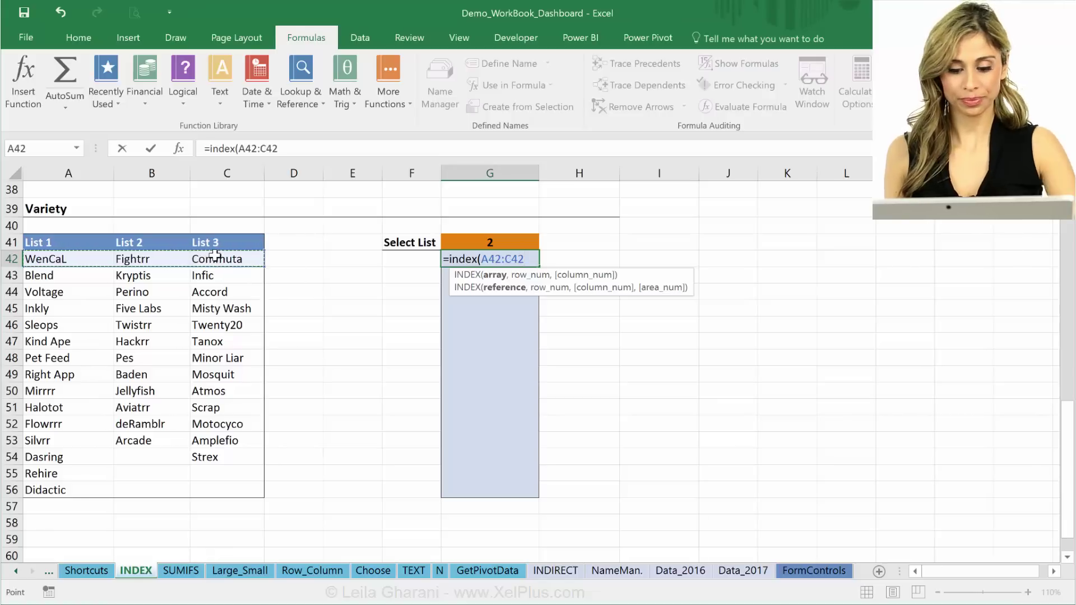
{"action": "type", "text": ","}
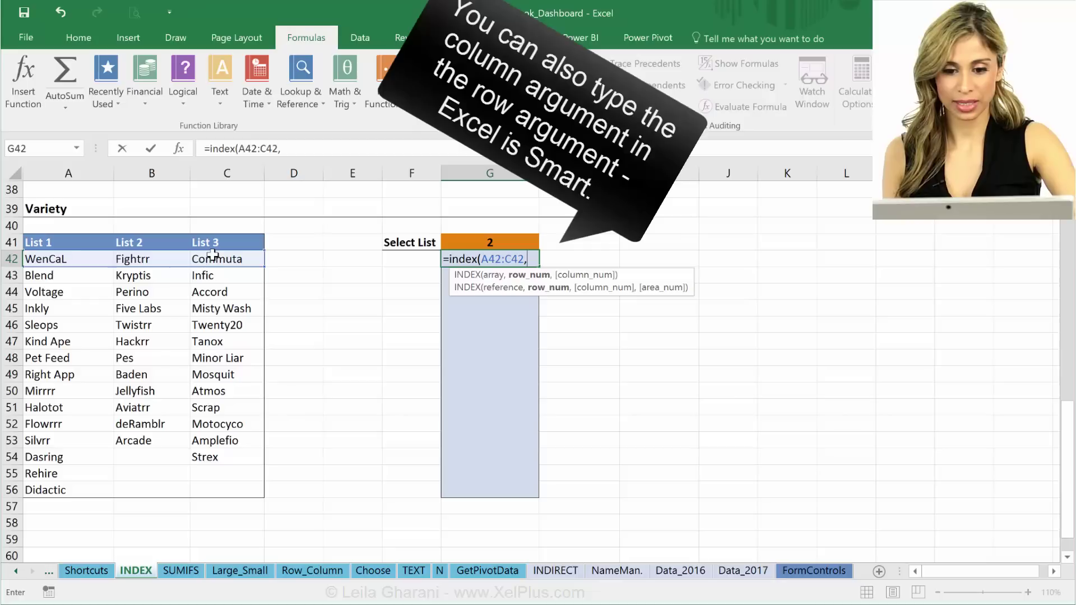
{"action": "type", "text": ","}
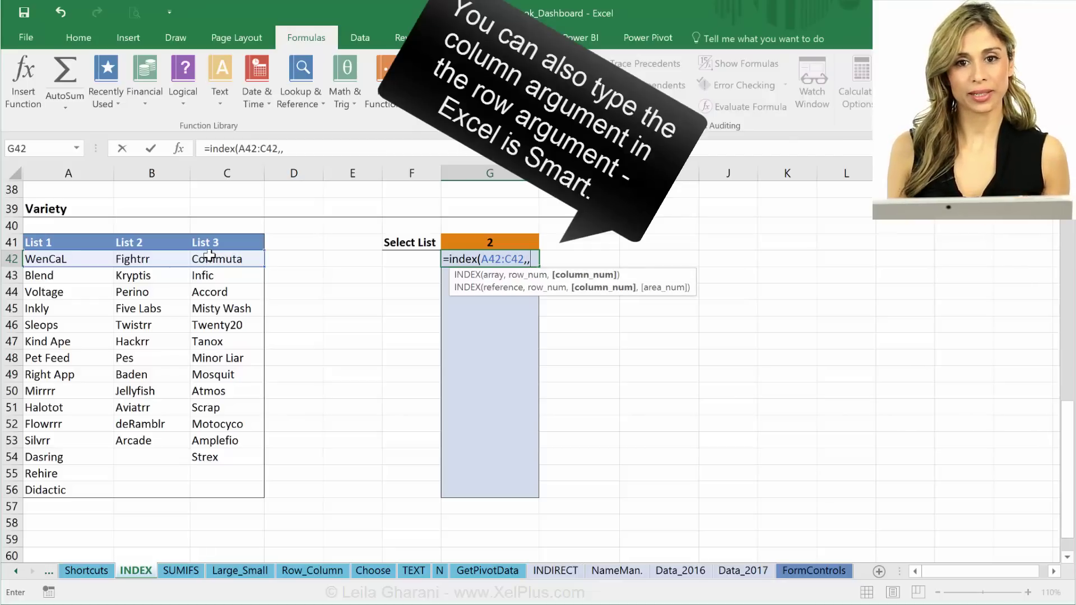
{"action": "left_click", "coordinate": [455, 240]}
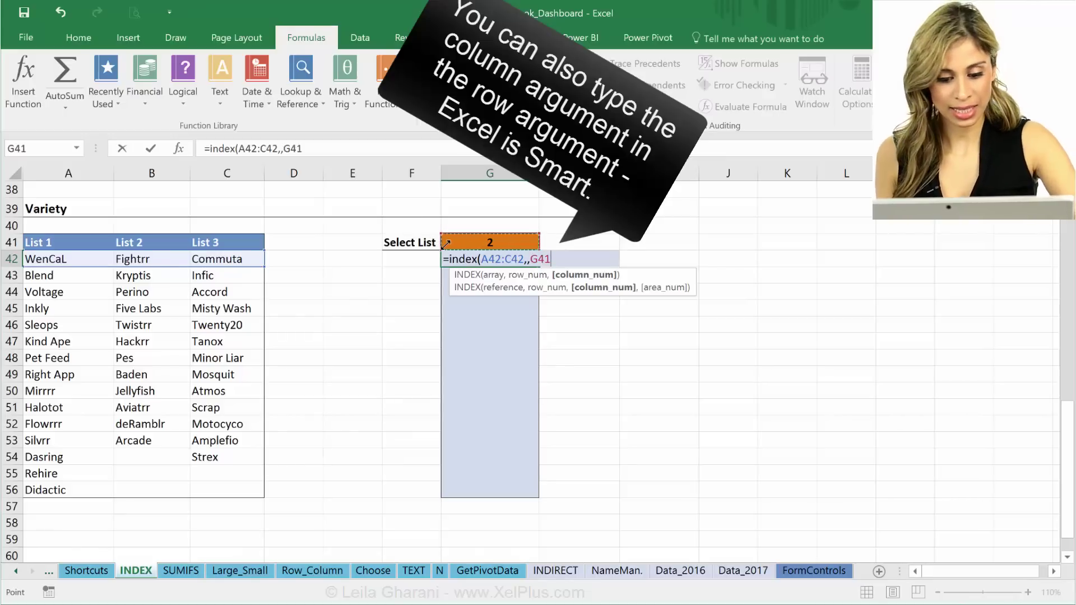
{"action": "key", "text": "F4"}
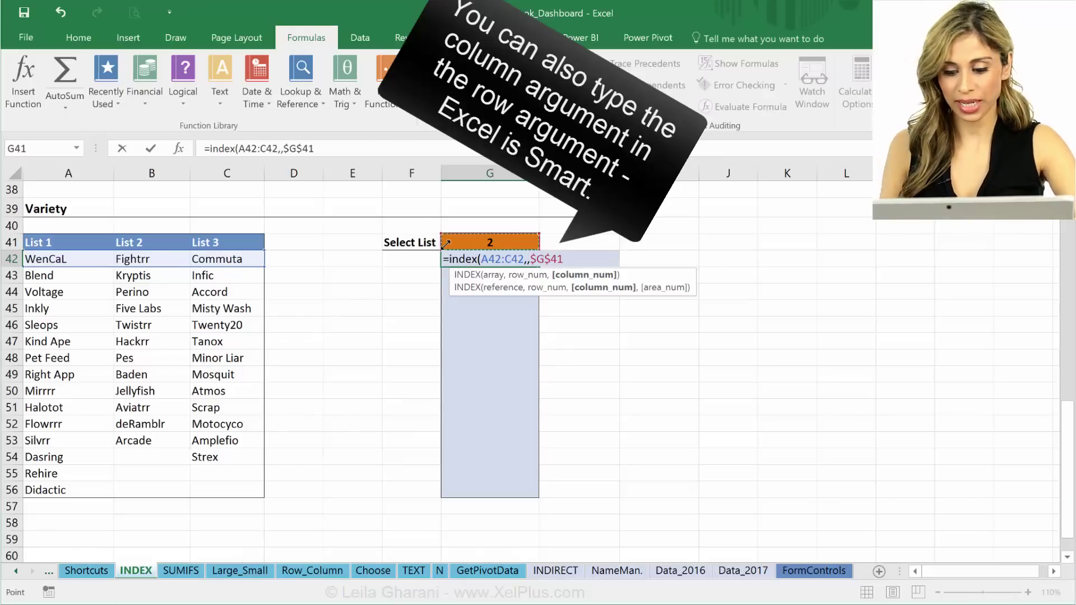
{"action": "type", "text": ")"}
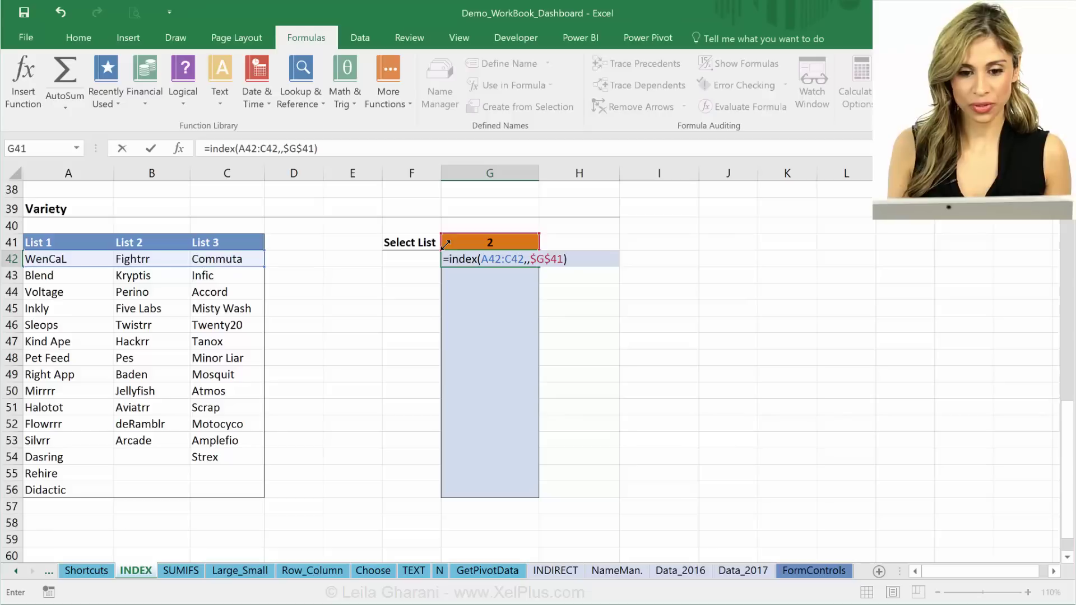
{"action": "key", "text": "Return"}
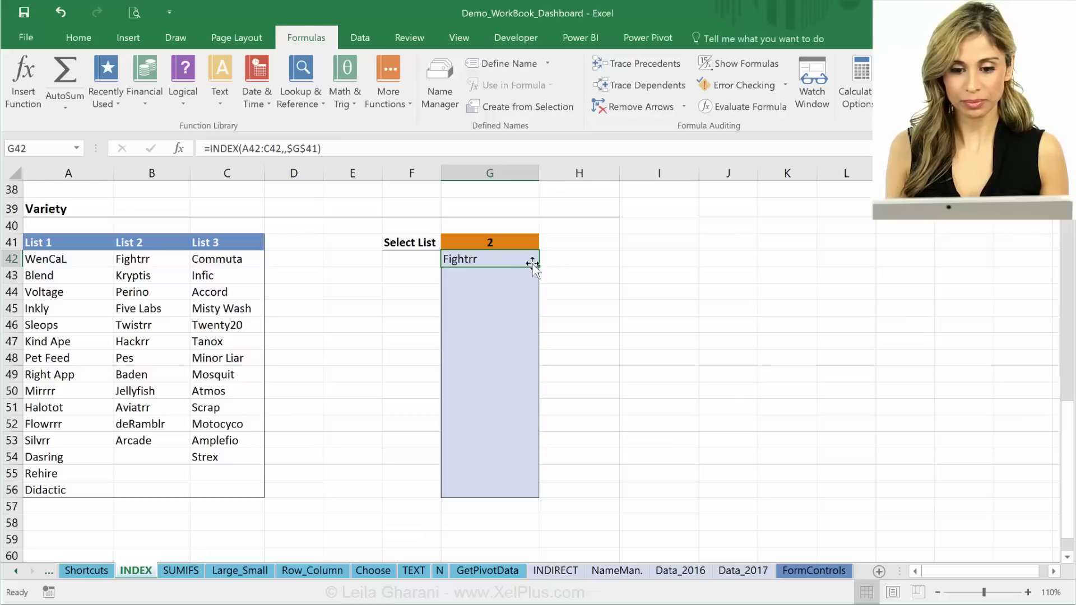
Step: Fill the G42 formula into G42:G56 at once with Ctrl+Enter
{"action": "left_click_drag", "start_coordinate": [521, 259], "coordinate": [505, 489]}
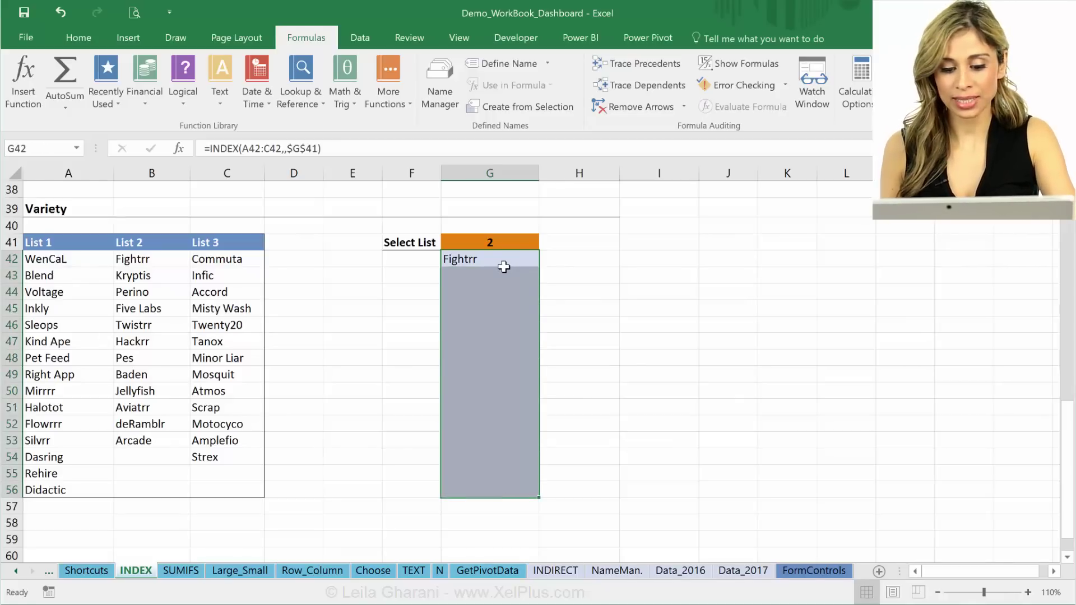
{"action": "key", "text": "F2"}
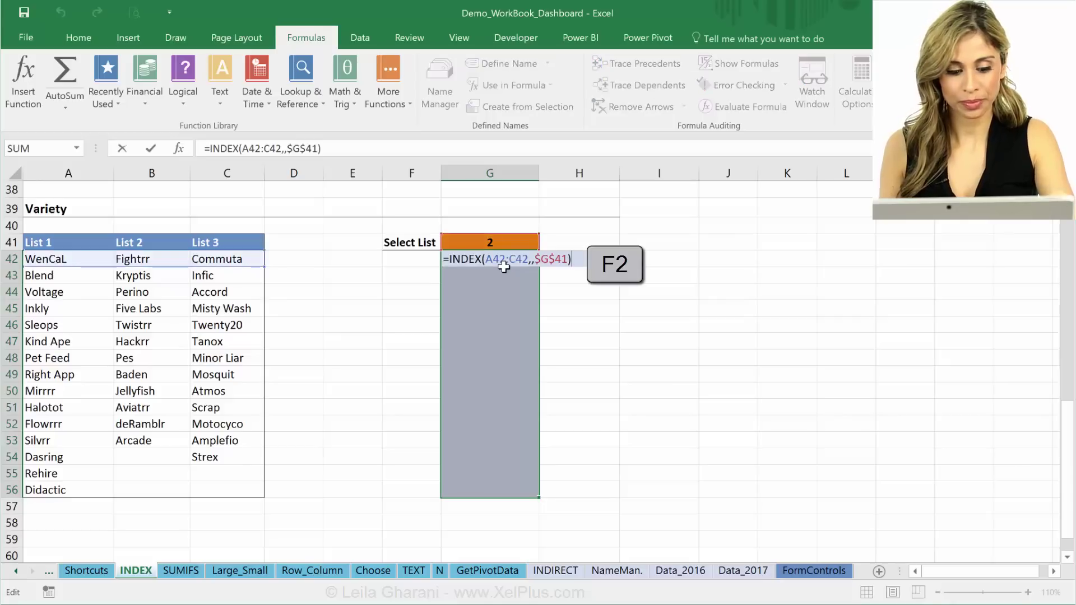
{"action": "key", "text": "ctrl+Return"}
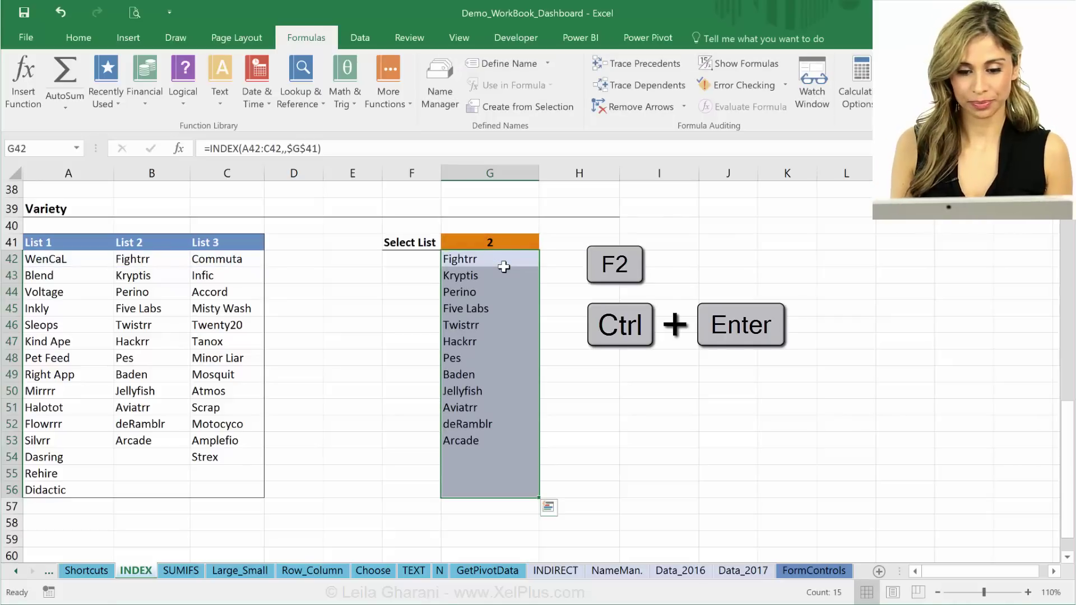
Step: Test the G41 selector with list 1, then list 3, showing Commuta through Strex
{"action": "left_click", "coordinate": [516, 243]}
{"action": "left_click", "coordinate": [546, 243]}
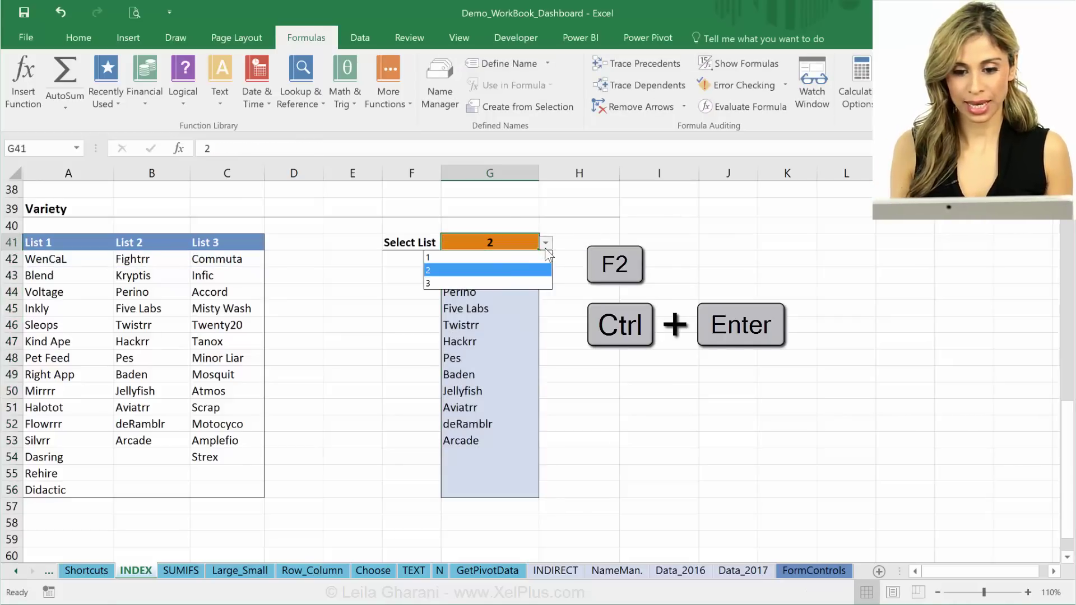
{"action": "left_click", "coordinate": [519, 260]}
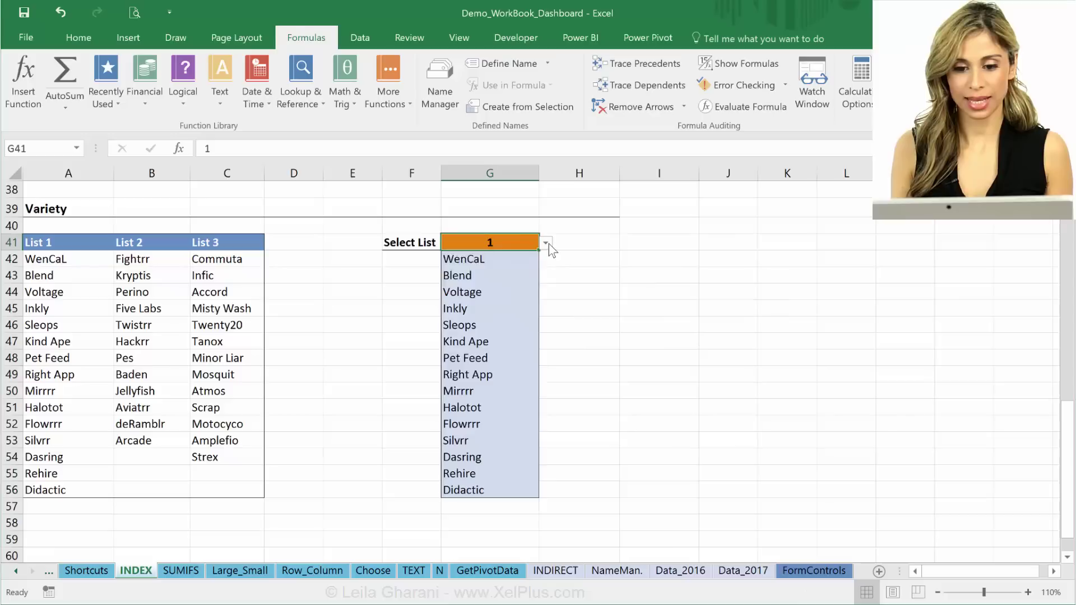
{"action": "left_click", "coordinate": [545, 243]}
{"action": "left_click", "coordinate": [506, 277]}
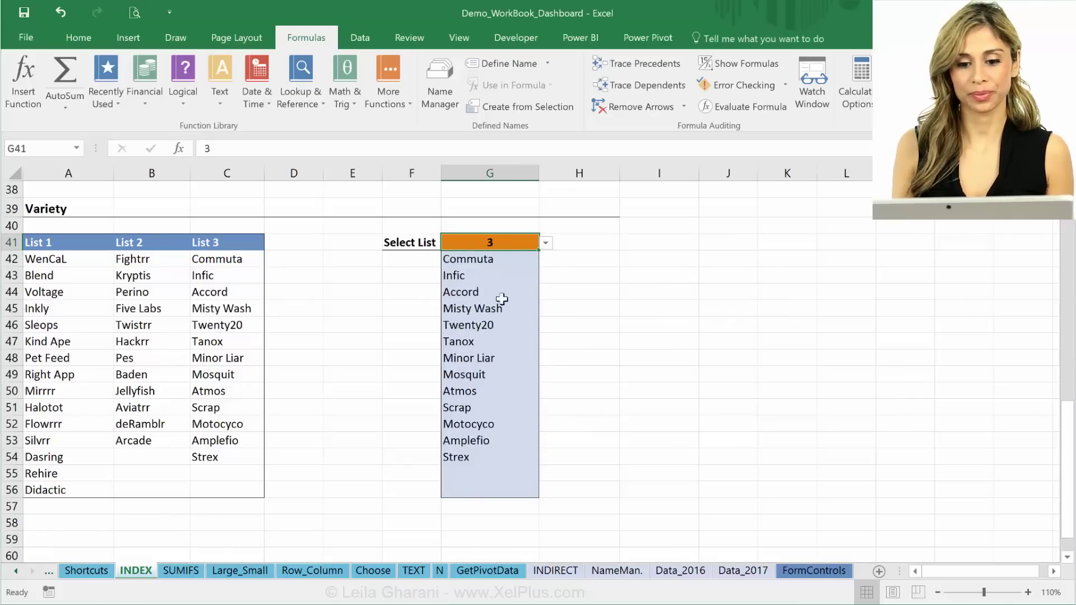
{"action": "left_click", "coordinate": [581, 258]}
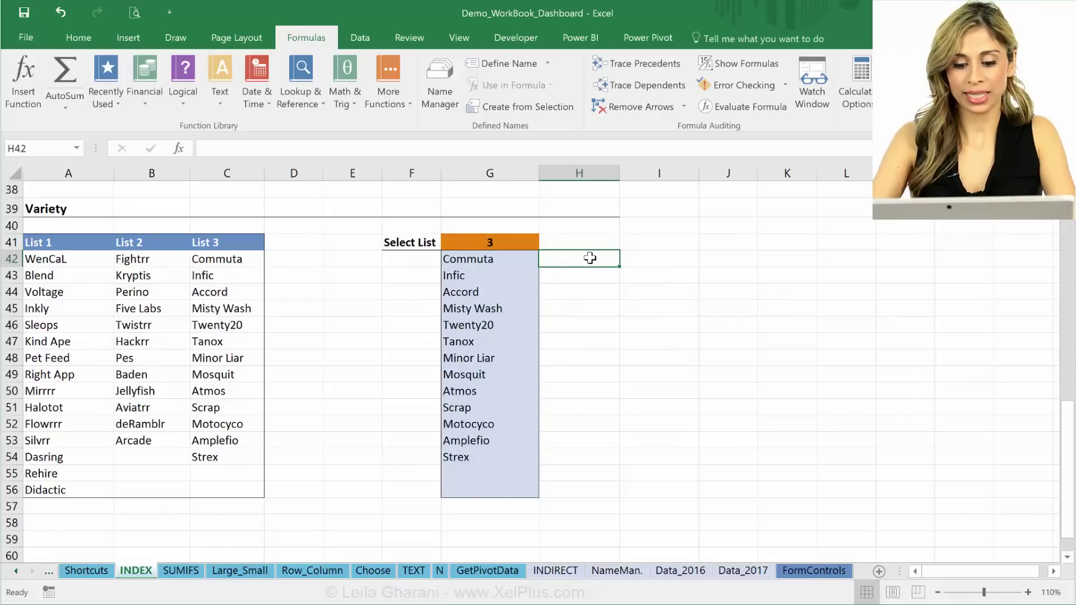
Step: Start a reference-form INDEX formula in H42, typed so far as =index((
{"action": "type", "text": "=index(("}
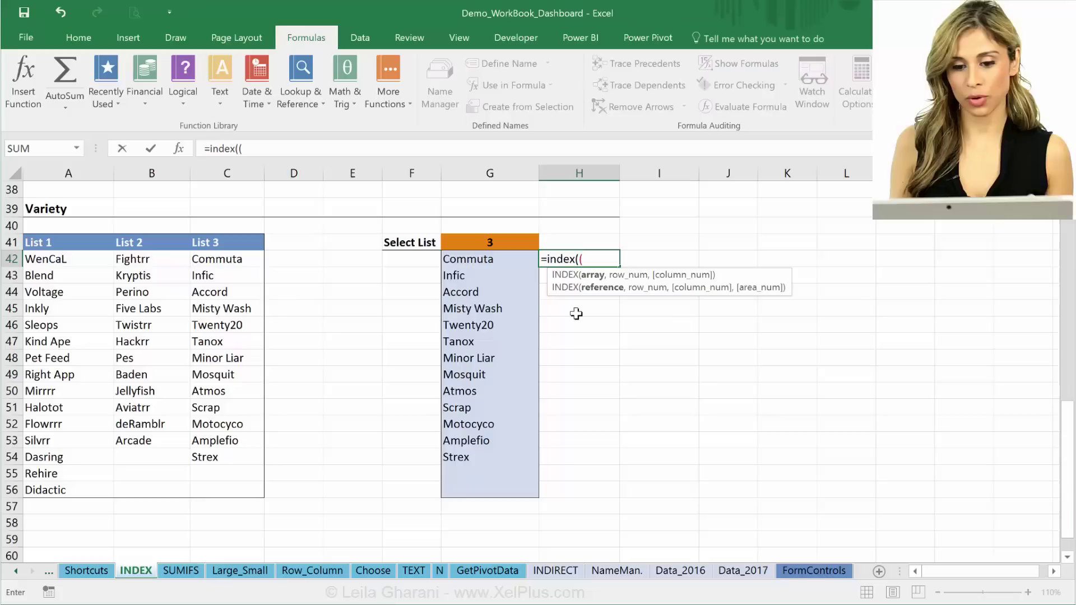
Step: Complete H42 as =INDEX((A42,B42,C42),,,$G$41), returning Commuta from List 3
{"action": "left_click", "coordinate": [97, 260]}
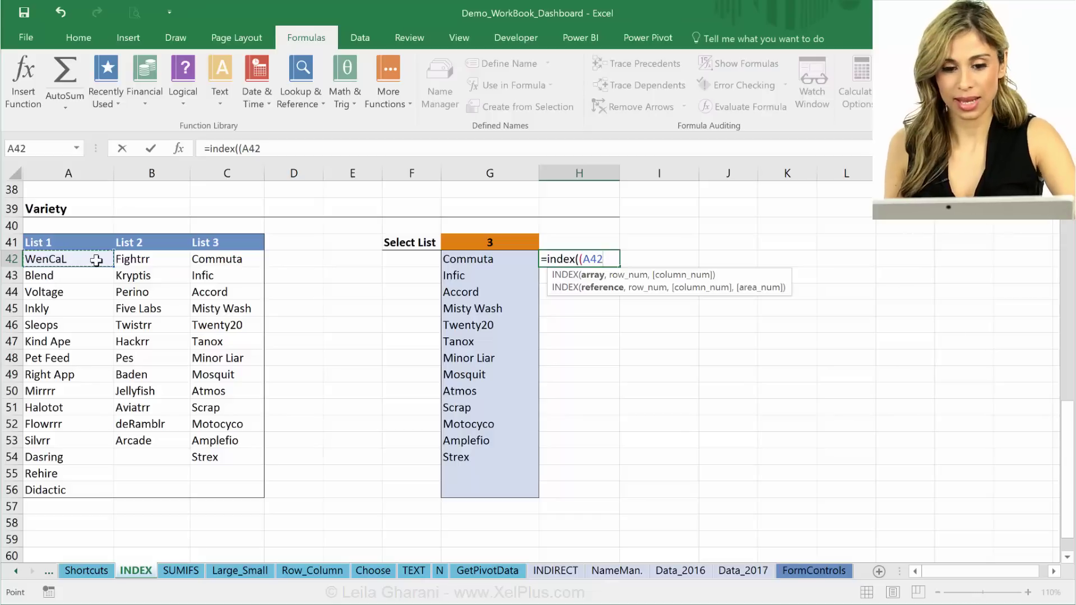
{"action": "type", "text": ","}
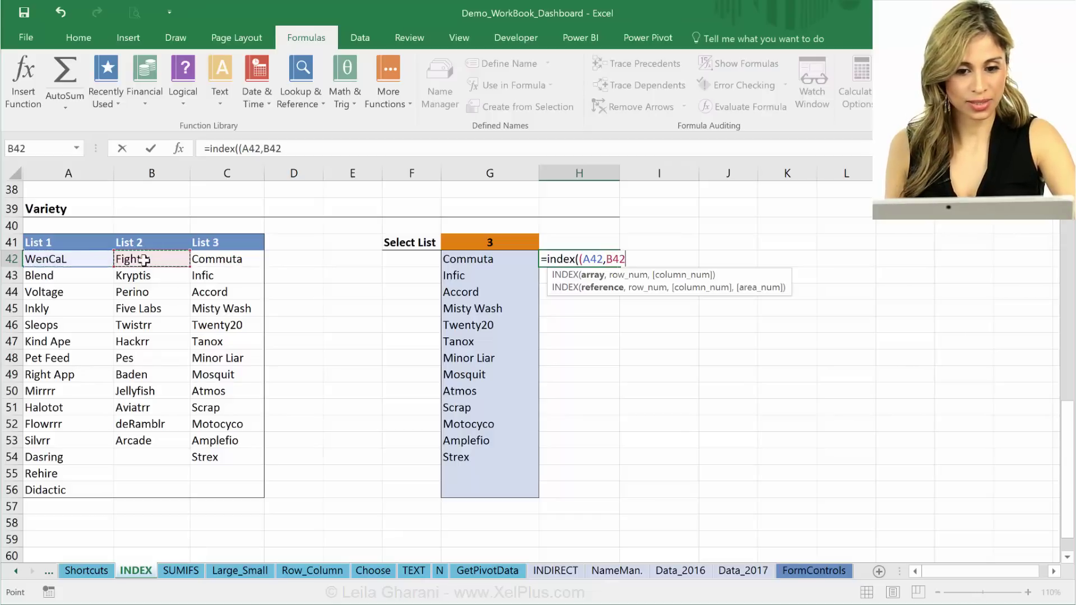
{"action": "type", "text": ","}
{"action": "left_click", "coordinate": [228, 259]}
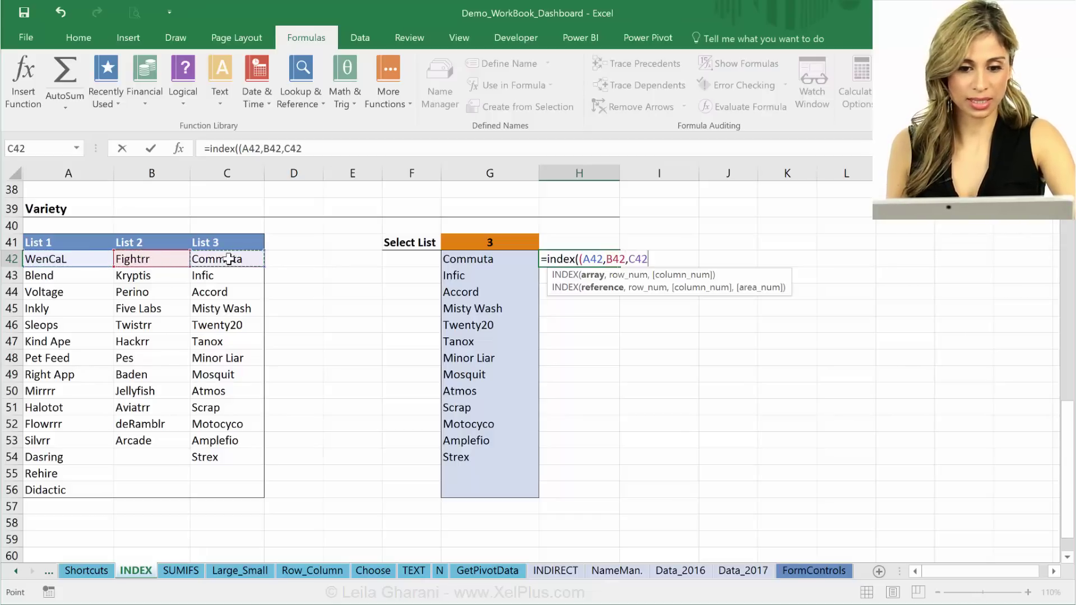
{"action": "type", "text": ")"}
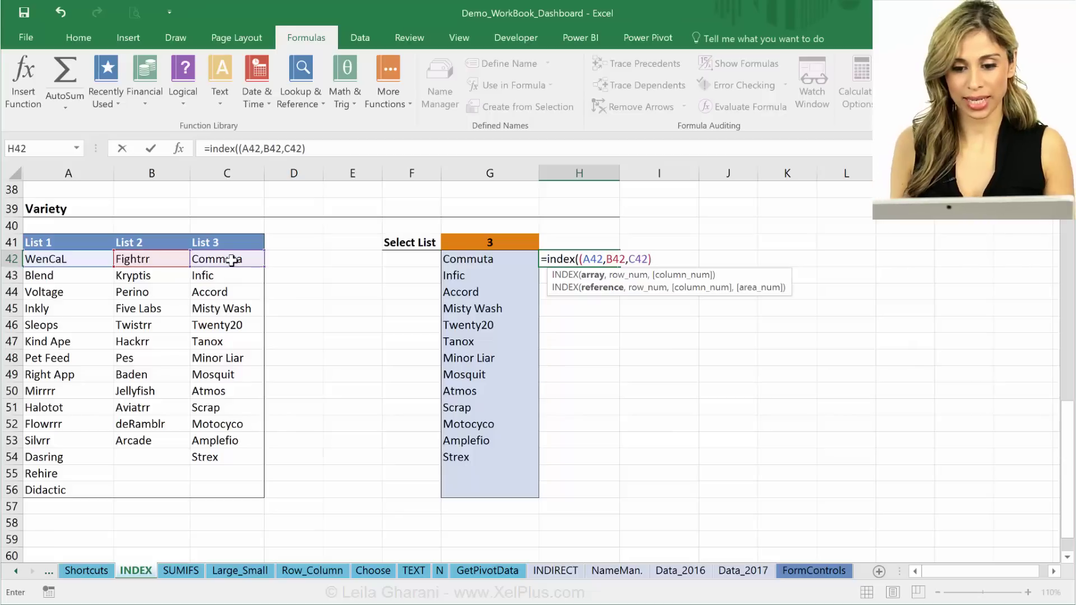
{"action": "type", "text": ","}
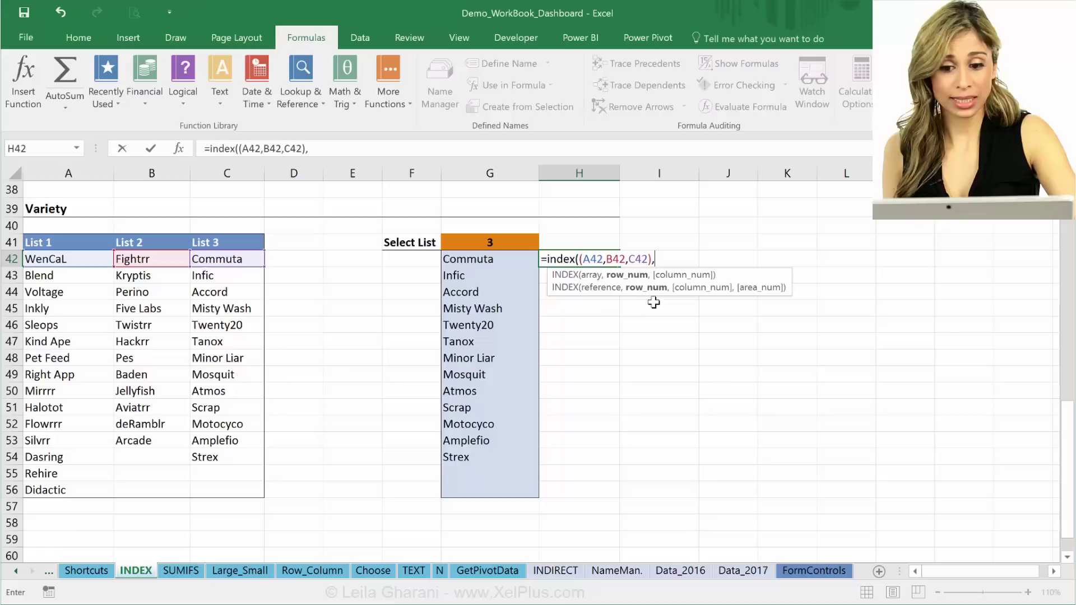
{"action": "type", "text": ","}
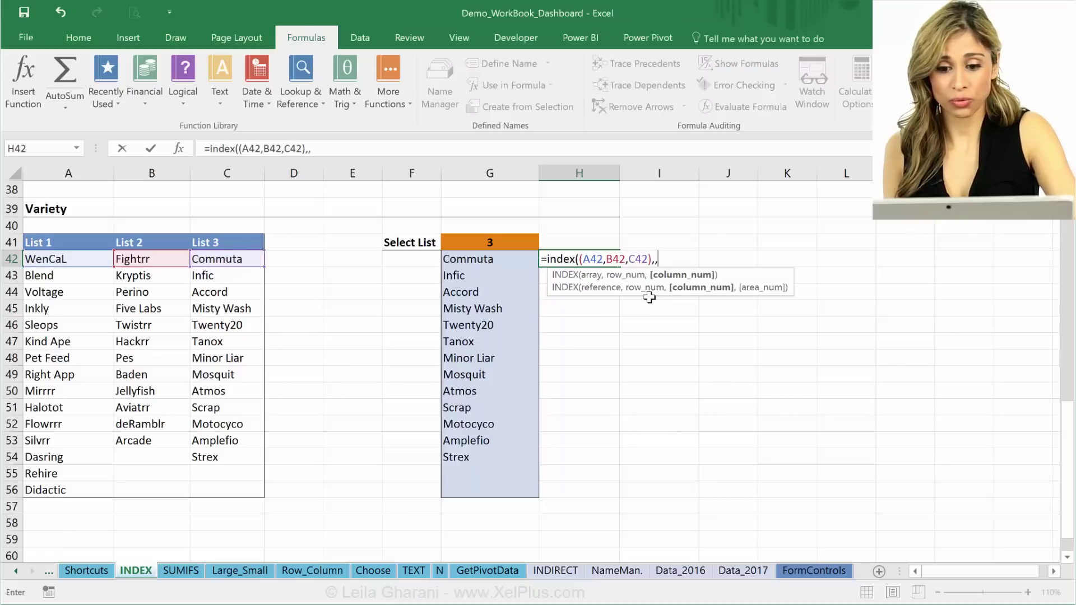
{"action": "type", "text": ","}
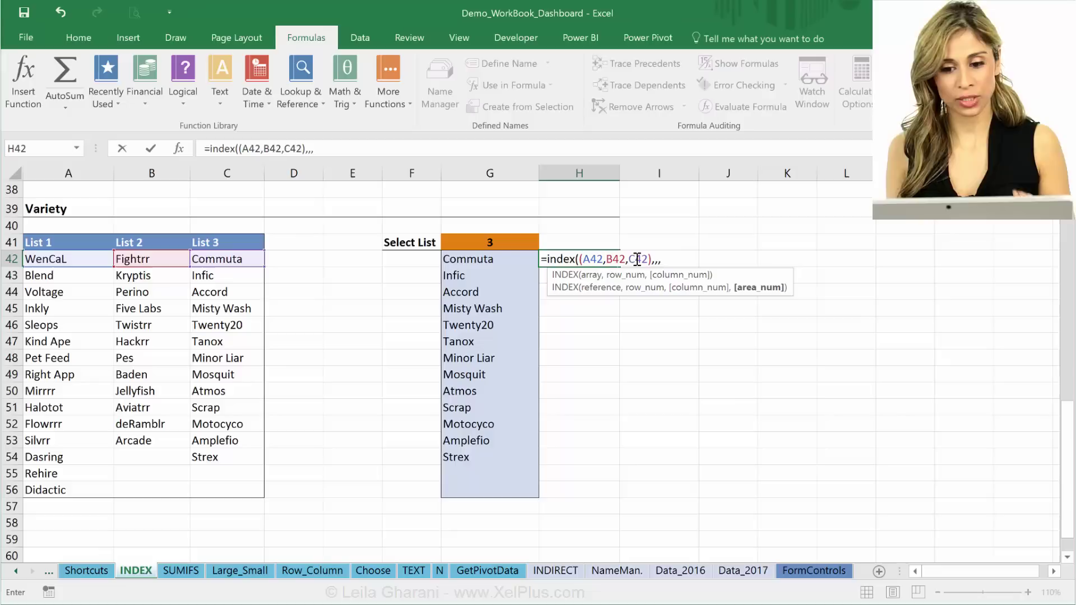
{"action": "left_click", "coordinate": [484, 246]}
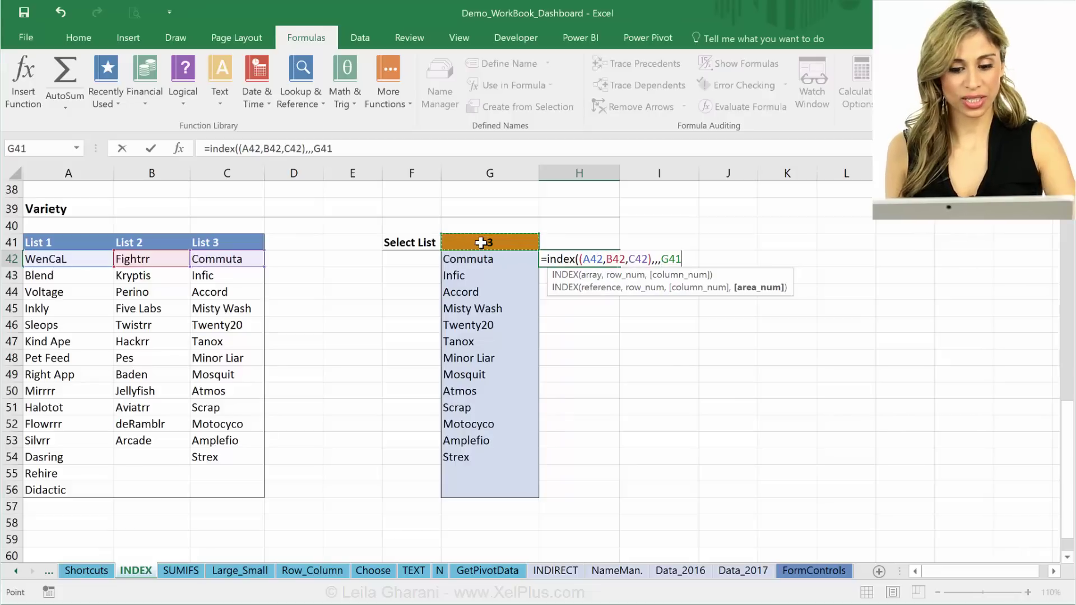
{"action": "key", "text": "F4"}
{"action": "type", "text": ")"}
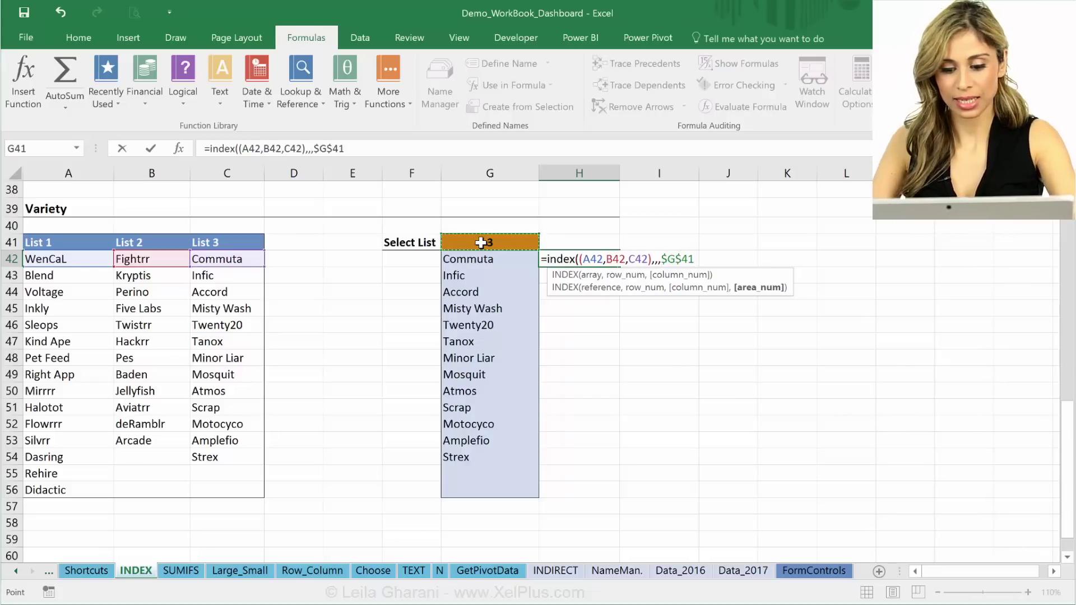
{"action": "key", "text": "ctrl+Return"}
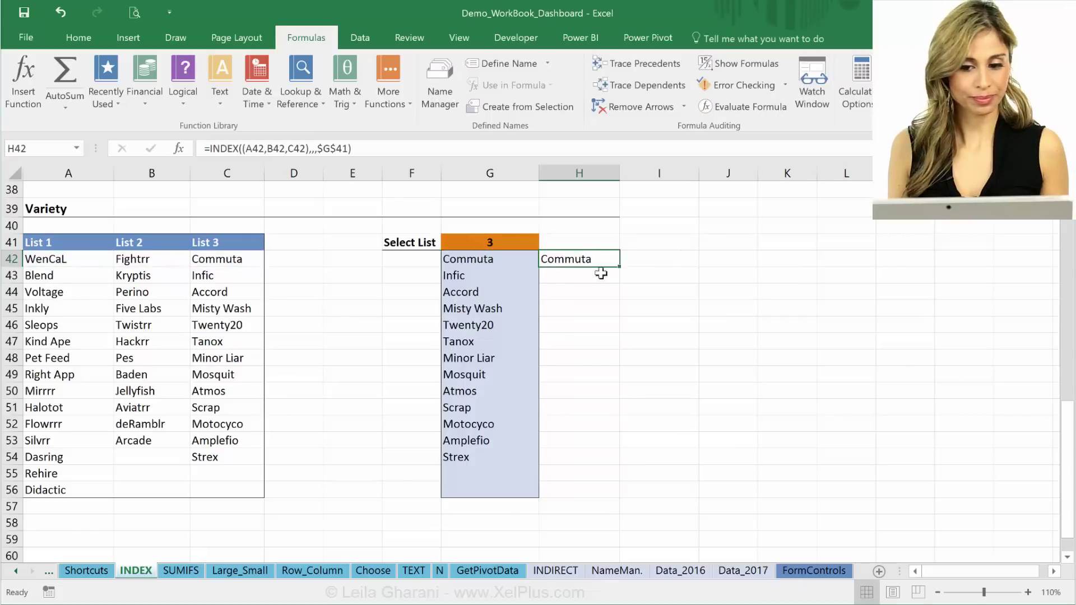
Step: Fill H42's formula down to H56 and set G41 to 1, showing WenCaL through Didactic
{"action": "left_click_drag", "start_coordinate": [620, 267], "coordinate": [620, 267]}
{"action": "double_click", "coordinate": [620, 267]}
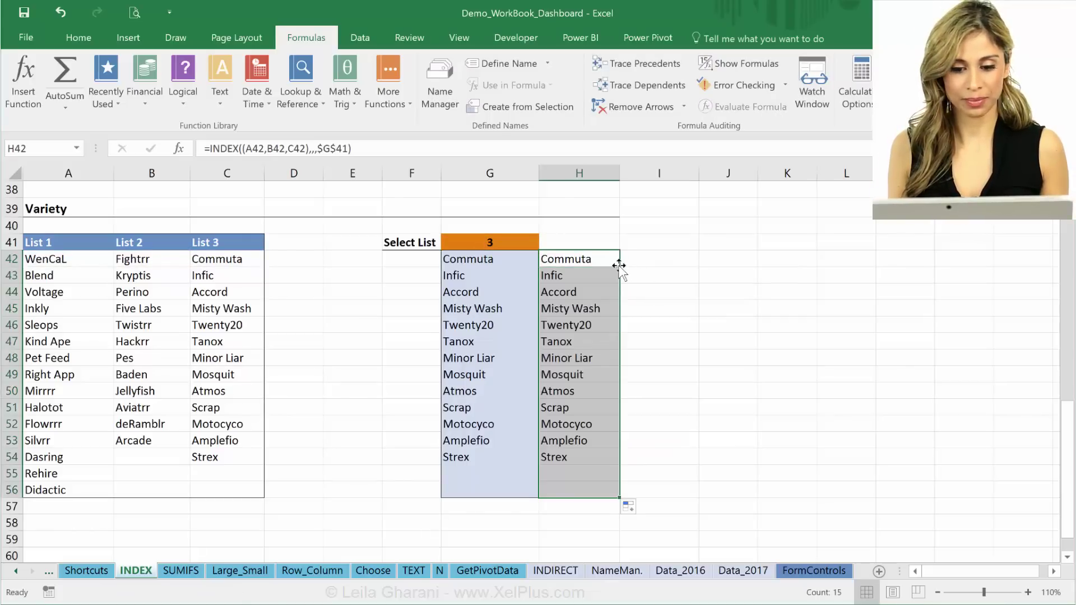
{"action": "left_click", "coordinate": [511, 242]}
{"action": "left_click", "coordinate": [546, 242]}
{"action": "left_click", "coordinate": [530, 259]}
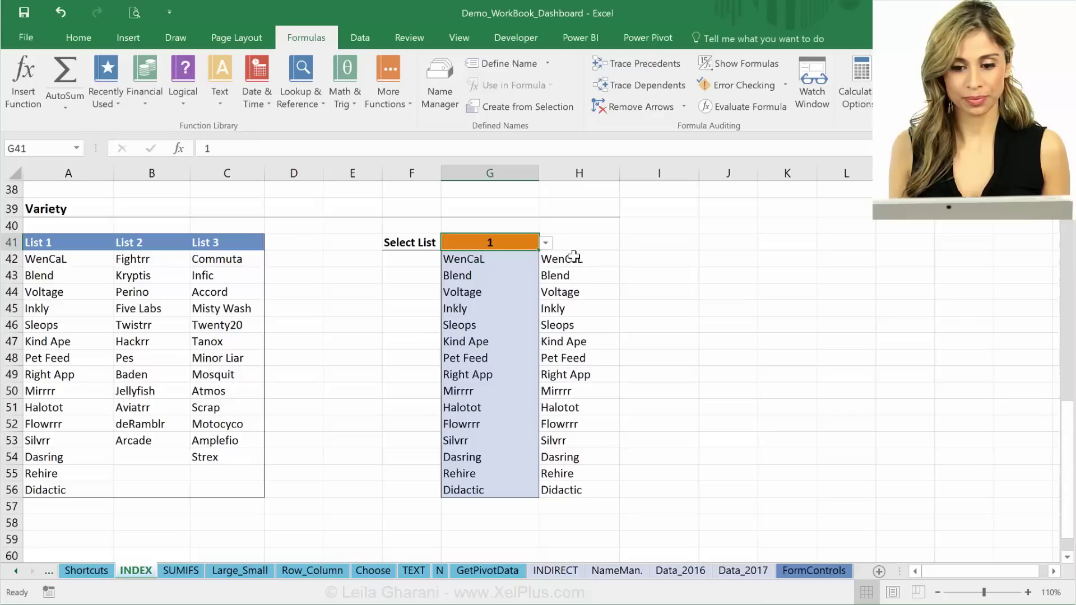
{"action": "left_click", "coordinate": [587, 261]}
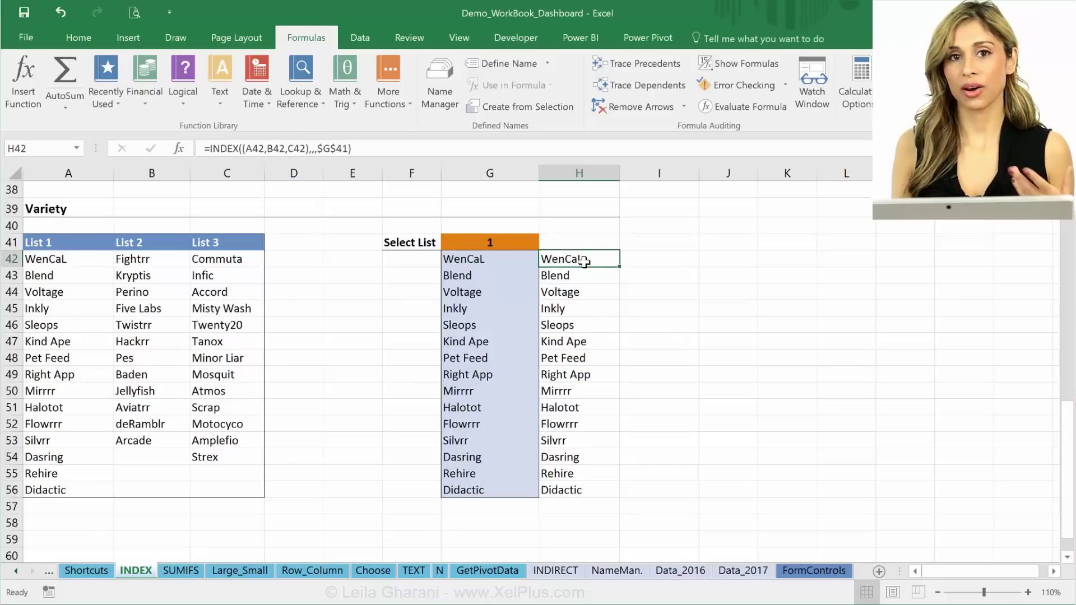
{"action": "left_click", "coordinate": [639, 261]}
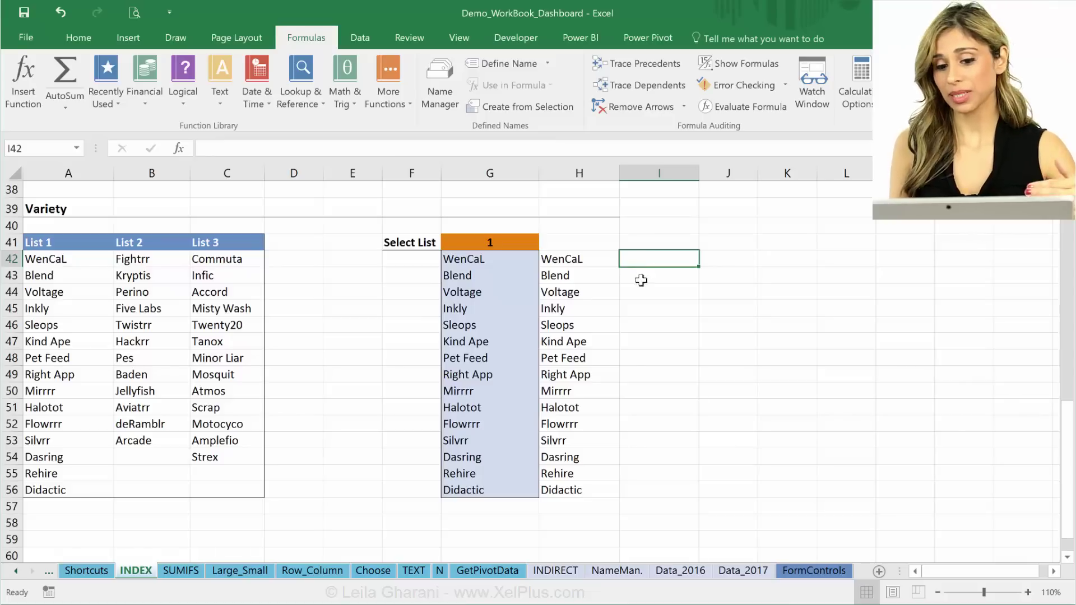
Step: Copy the G41 selector to I41 and set it to 2
{"action": "left_click", "coordinate": [523, 248]}
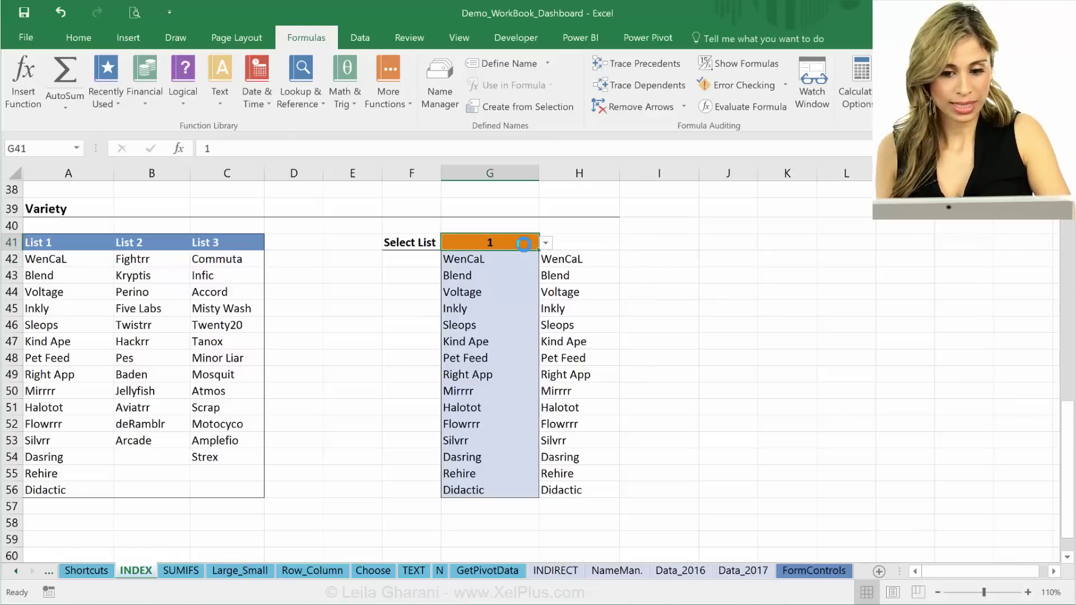
{"action": "key", "text": "ctrl+c"}
{"action": "left_click", "coordinate": [651, 243]}
{"action": "key", "text": "ctrl+v"}
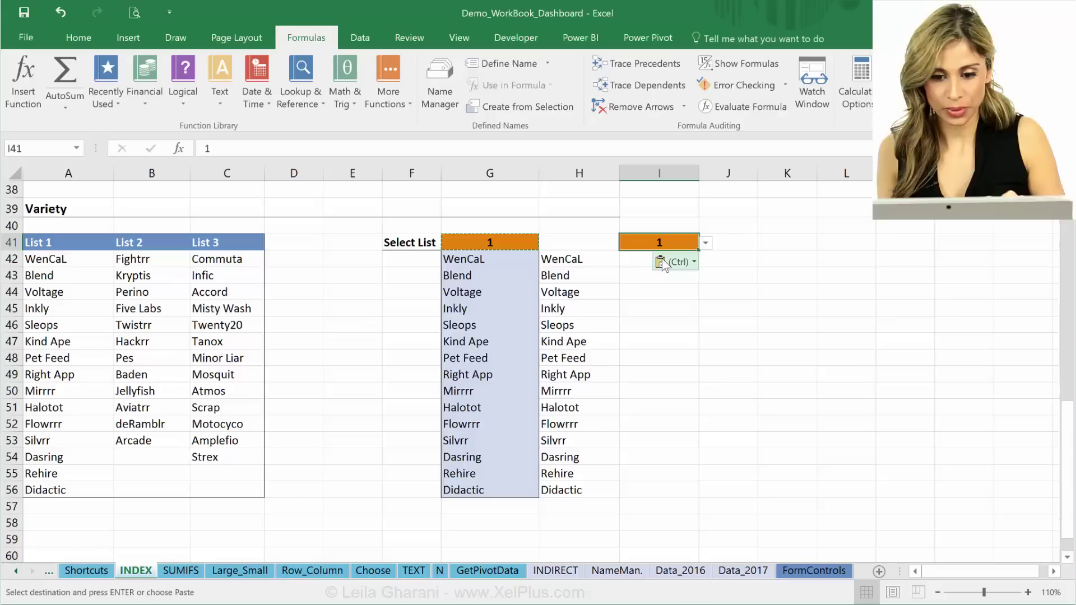
{"action": "left_click", "coordinate": [636, 258]}
{"action": "left_click", "coordinate": [657, 245]}
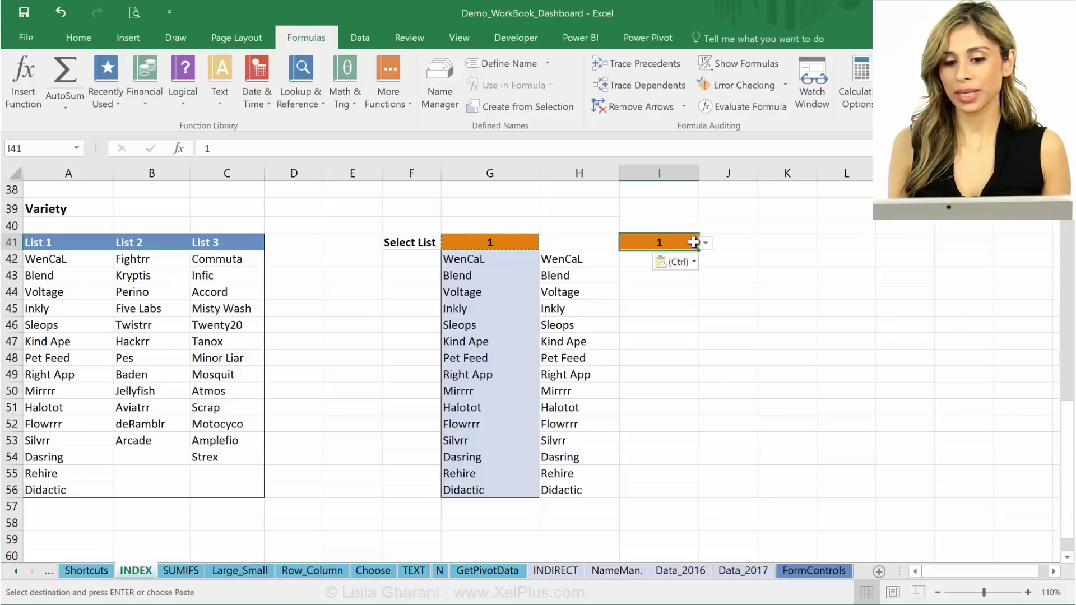
{"action": "left_click", "coordinate": [701, 243]}
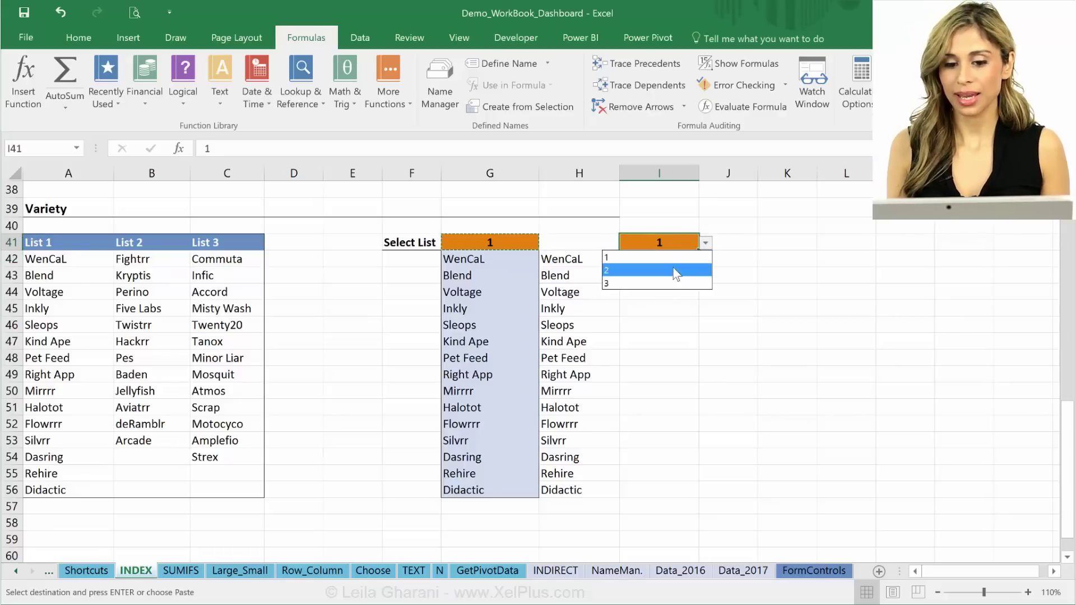
{"action": "left_click", "coordinate": [659, 270]}
Step: Start an INDEX formula in I42 with the ranges A42:A56, B42:B56 and C42:C56
{"action": "left_click", "coordinate": [685, 259]}
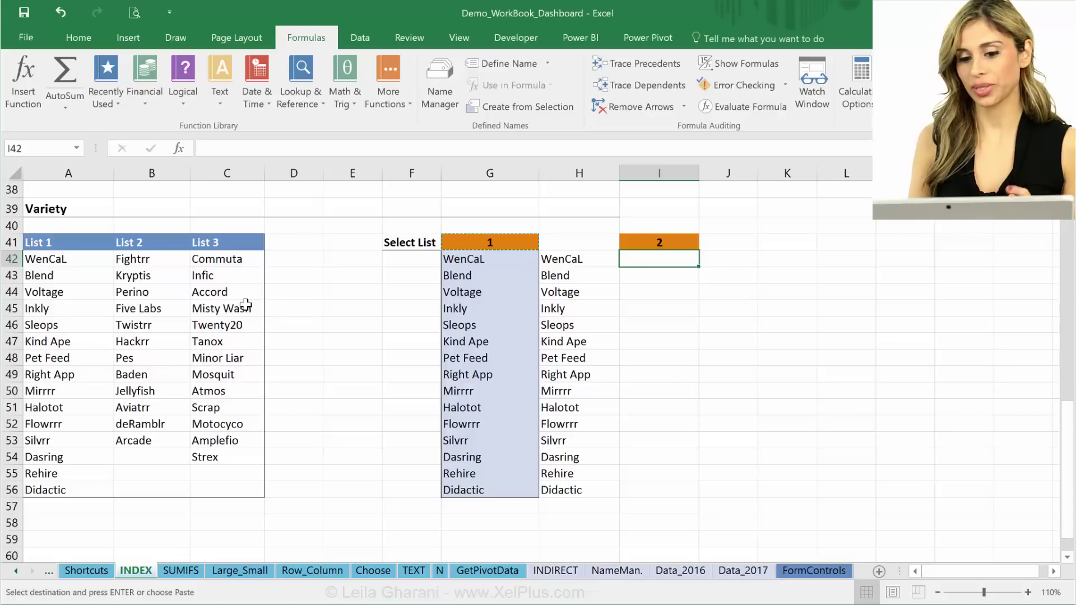
{"action": "type", "text": "=index"}
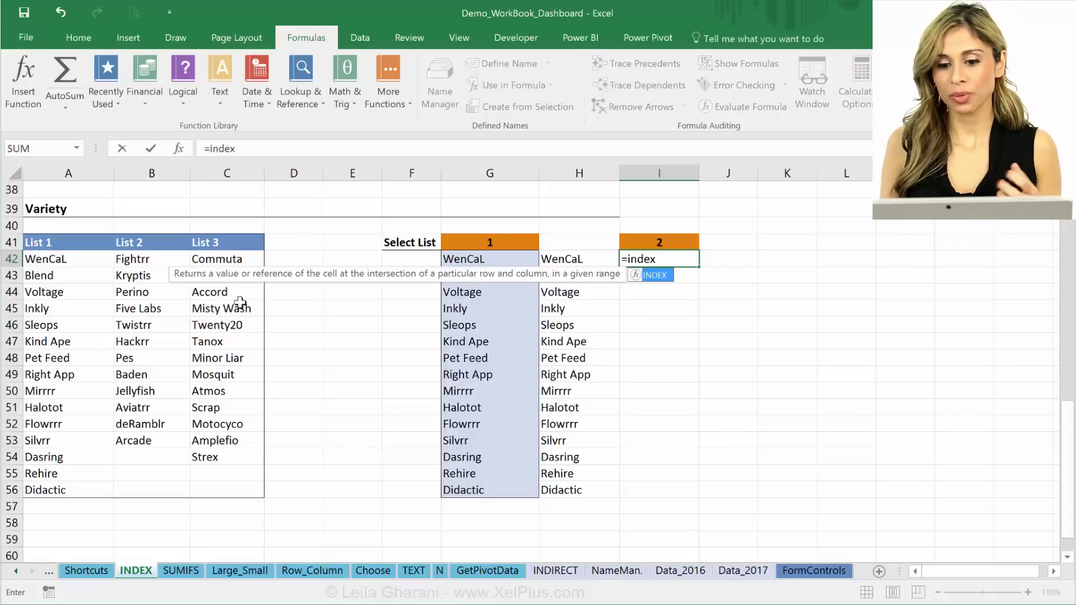
{"action": "type", "text": "("}
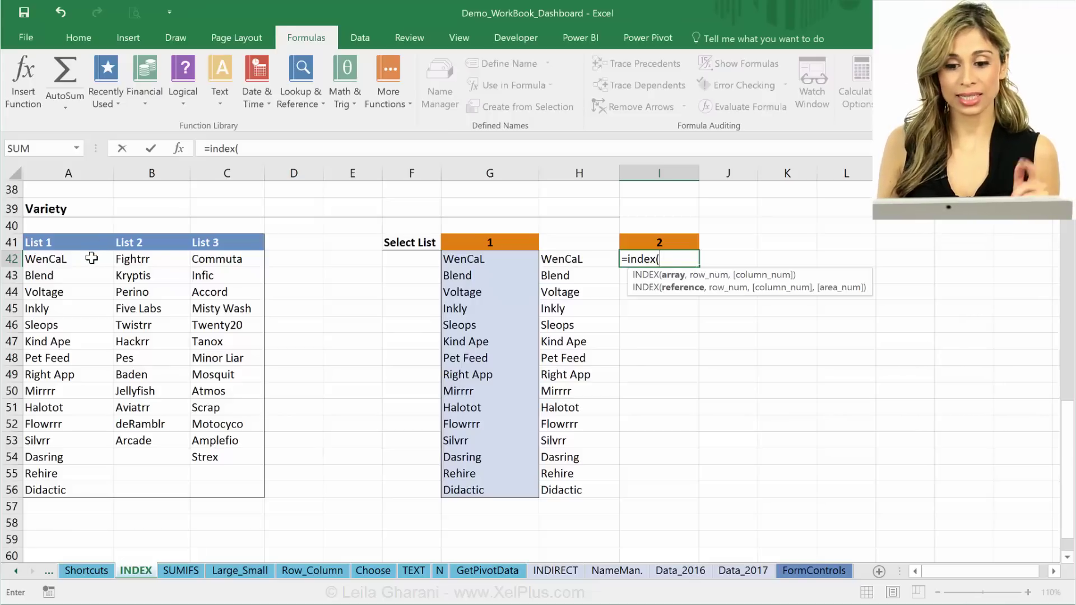
{"action": "type", "text": "("}
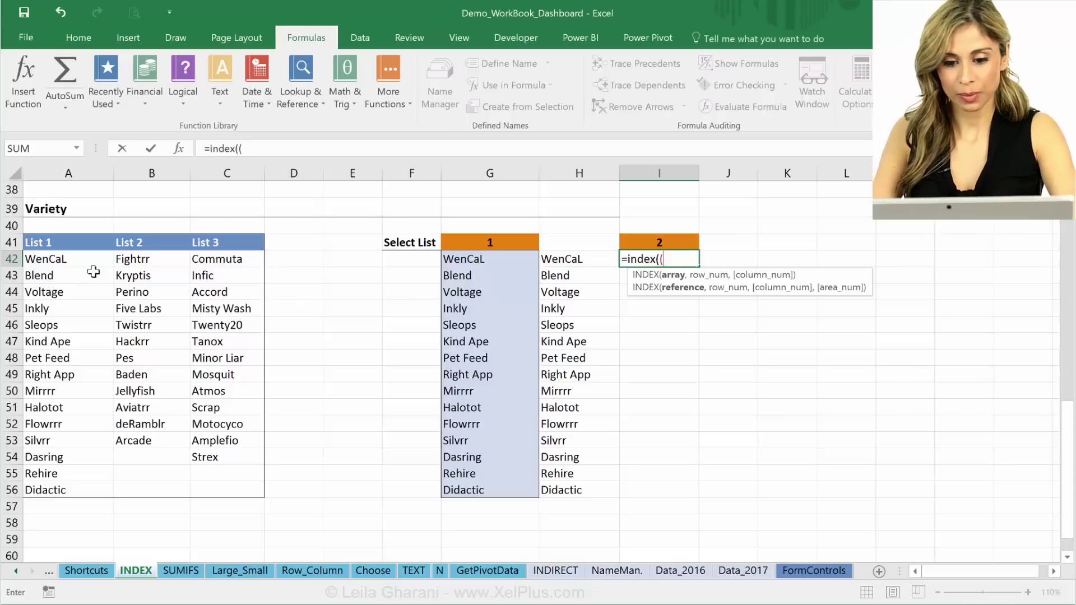
{"action": "left_click_drag", "start_coordinate": [88, 261], "coordinate": [80, 489]}
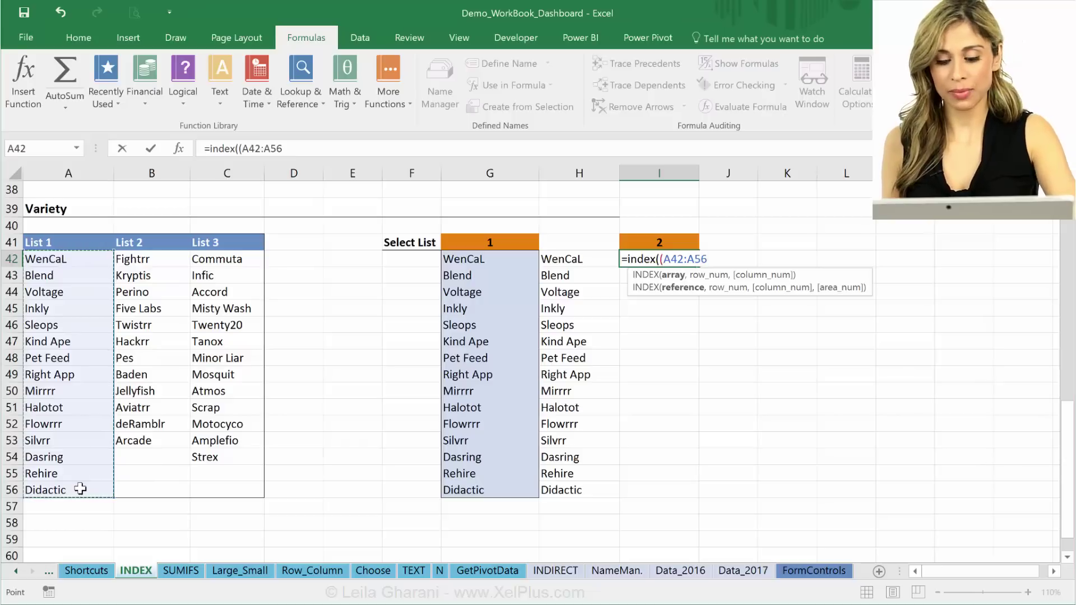
{"action": "type", "text": ","}
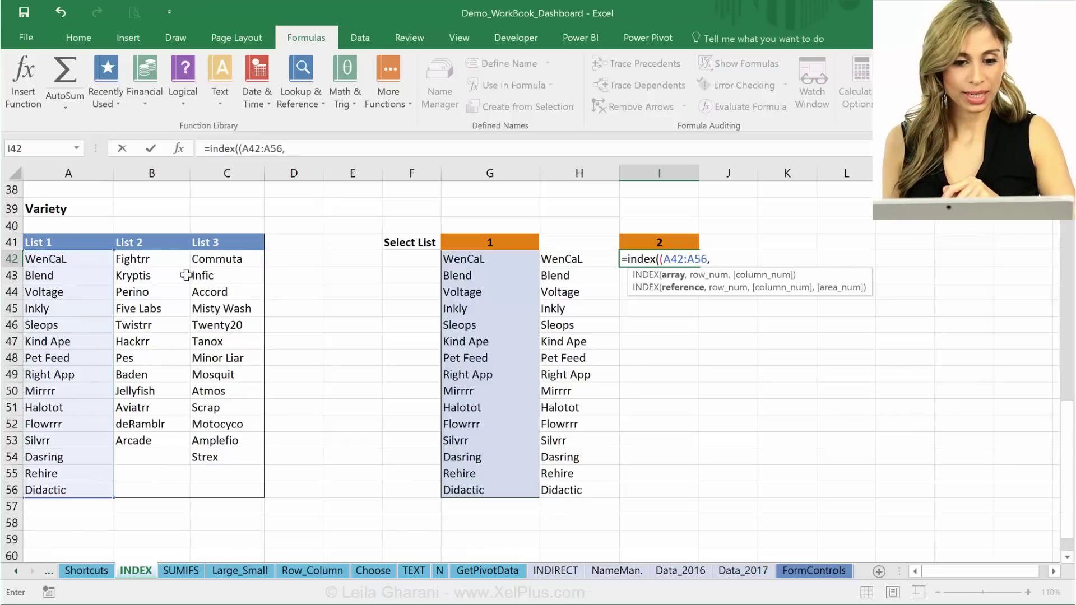
{"action": "left_click_drag", "start_coordinate": [167, 256], "coordinate": [172, 486]}
{"action": "type", "text": ","}
{"action": "left_click_drag", "start_coordinate": [242, 257], "coordinate": [226, 491]}
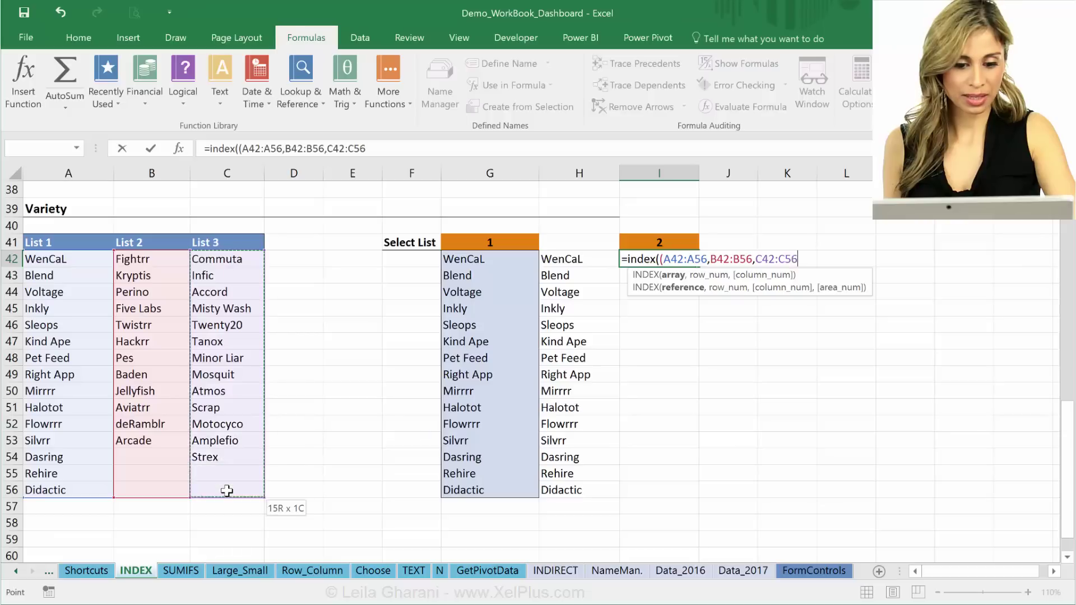
Step: Make the three ranges absolute and finish with ,,,$I$41 so I42 returns Fightrr
{"action": "left_click", "coordinate": [253, 145]}
{"action": "left_click_drag", "start_coordinate": [253, 146], "coordinate": [413, 149]}
{"action": "left_click", "coordinate": [305, 146]}
{"action": "key", "text": "F4"}
{"action": "key", "text": "F4"}
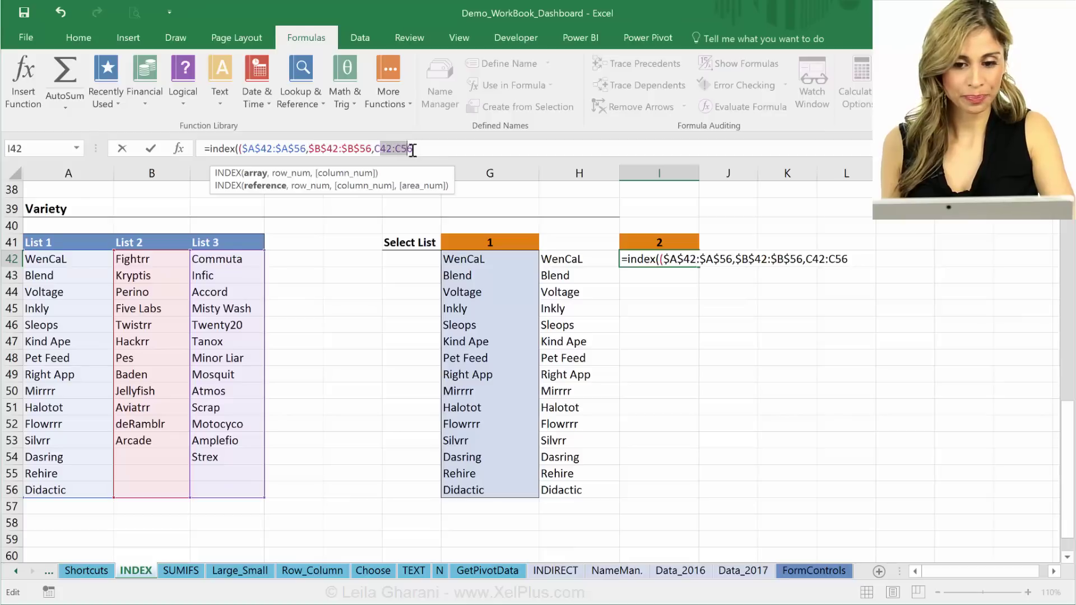
{"action": "key", "text": "F4"}
{"action": "left_click", "coordinate": [445, 150]}
{"action": "type", "text": ")"}
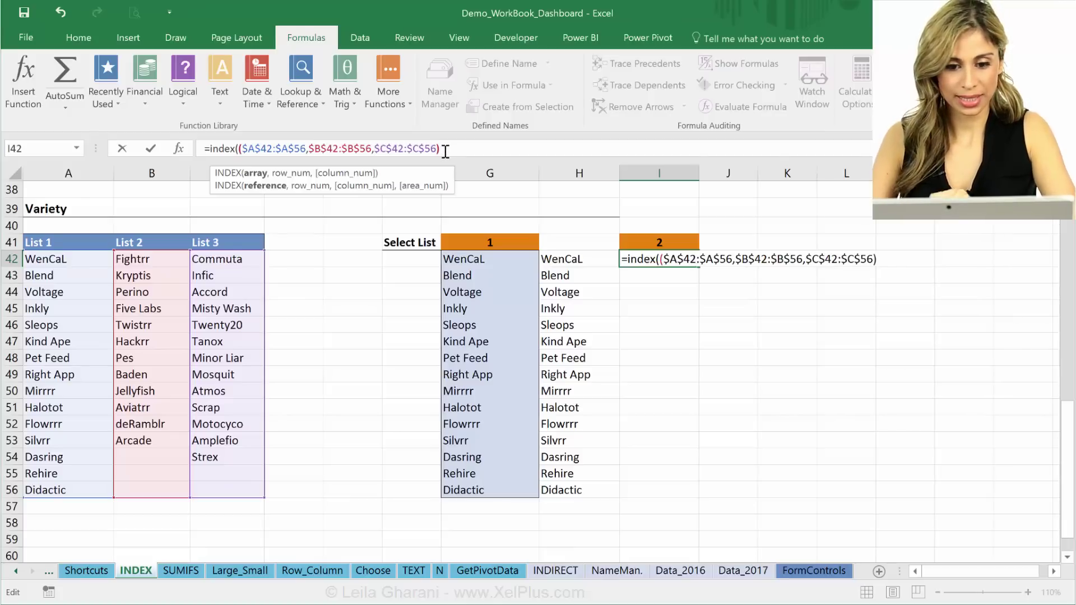
{"action": "type", "text": ",,"}
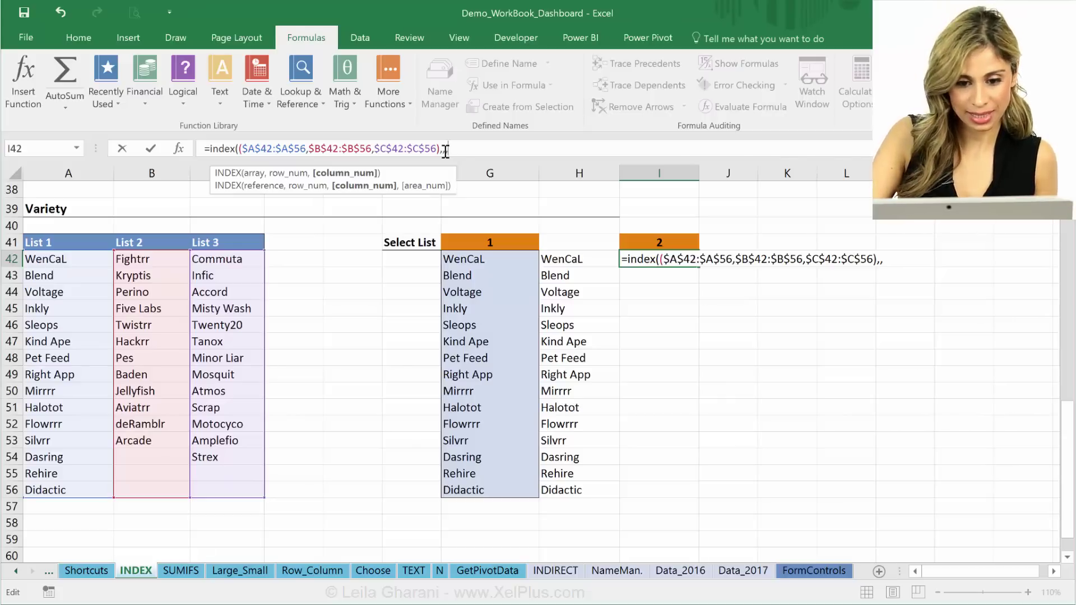
{"action": "type", "text": ","}
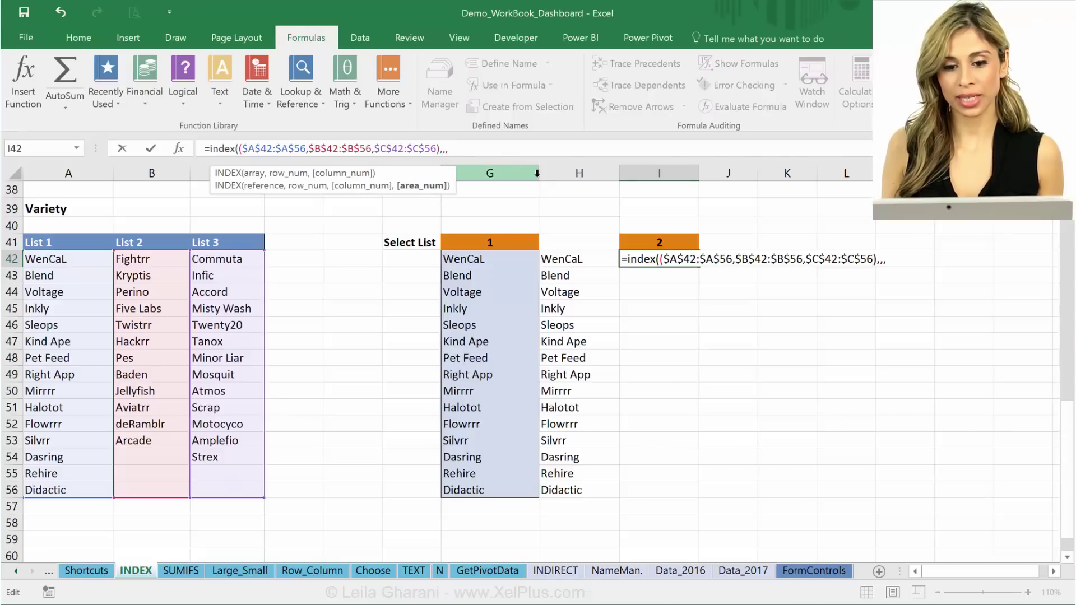
{"action": "left_click", "coordinate": [648, 241]}
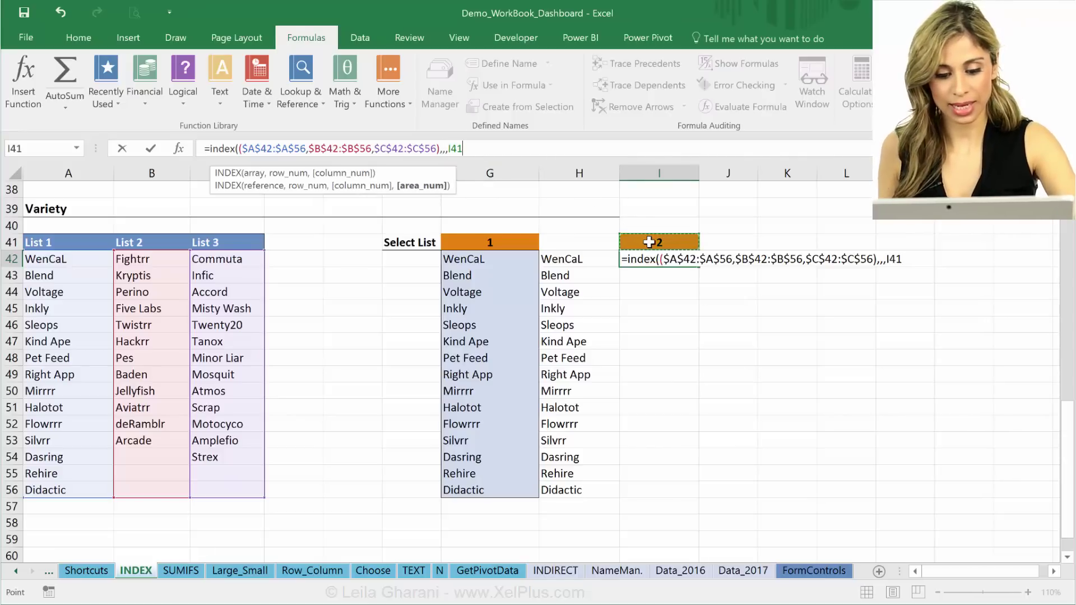
{"action": "key", "text": "F4"}
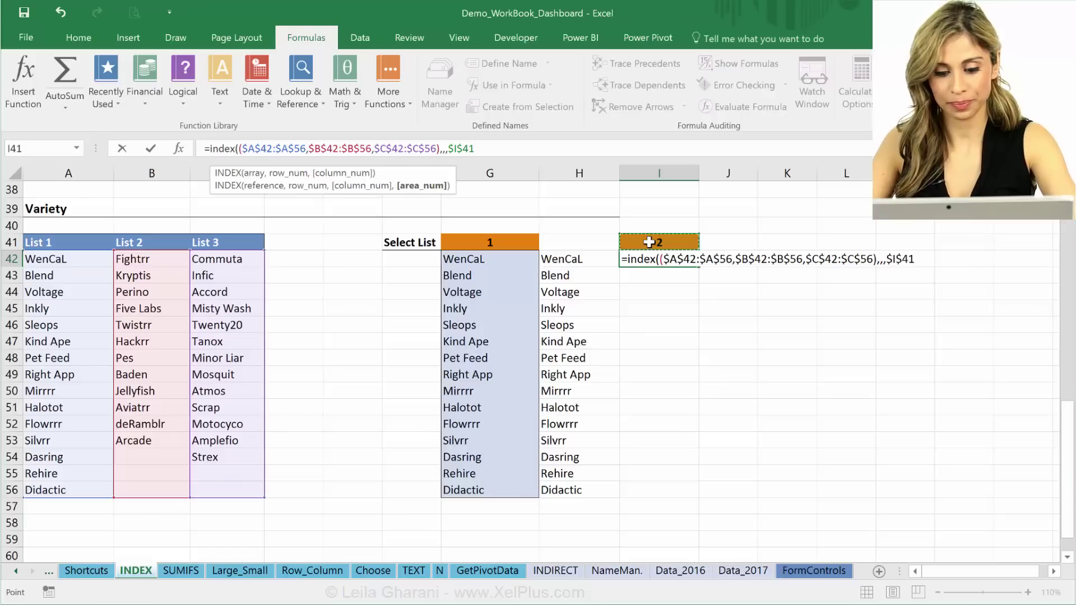
{"action": "type", "text": ")"}
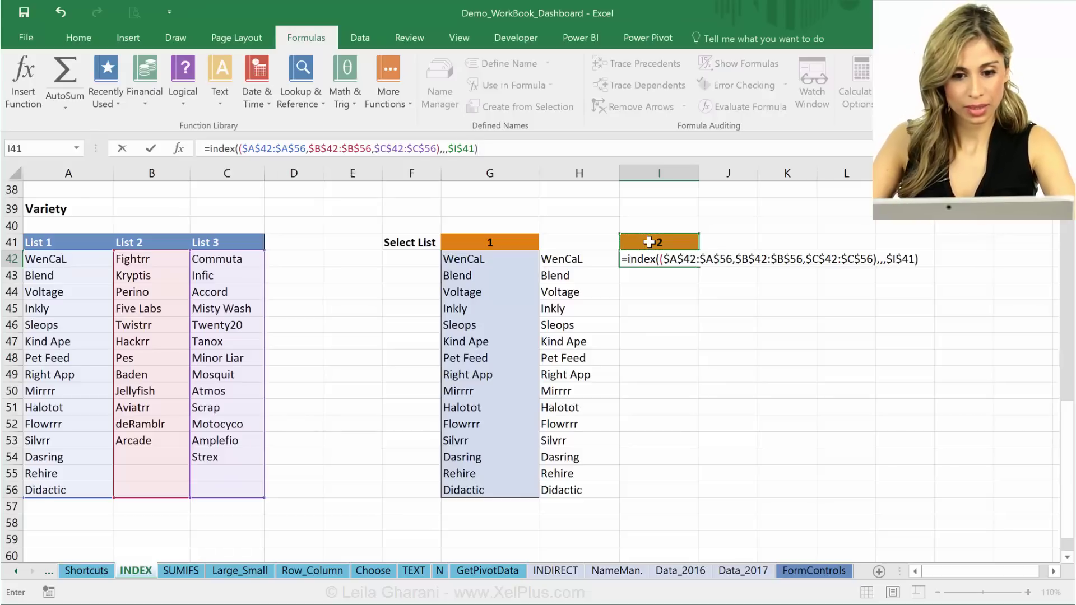
{"action": "key", "text": "ctrl+Return"}
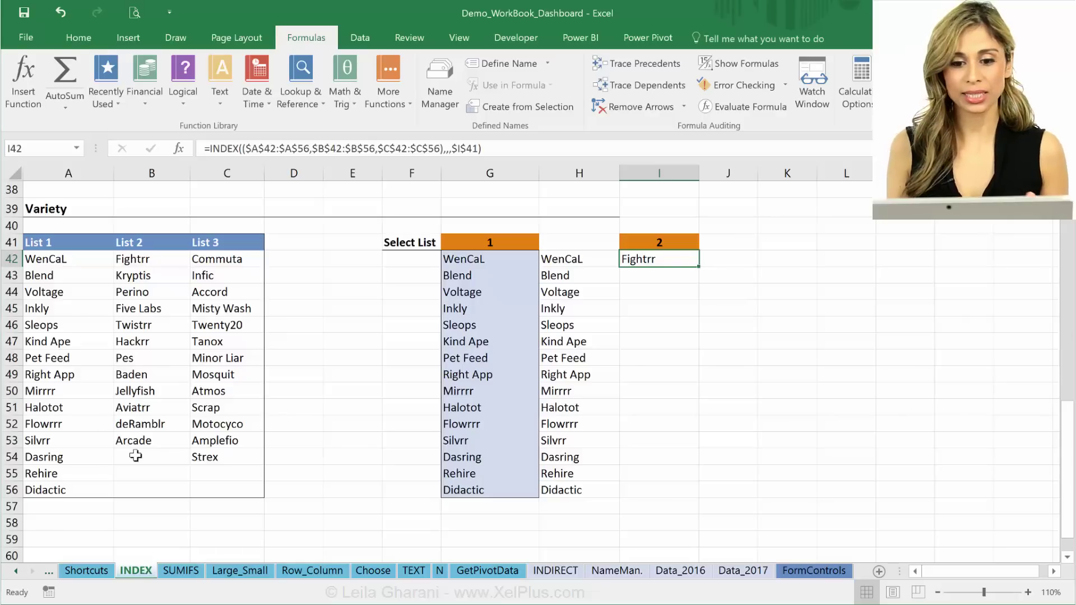
Step: Copy I42's full INDEX formula text from the formula bar, leaving the cell unchanged
{"action": "left_click", "coordinate": [510, 152]}
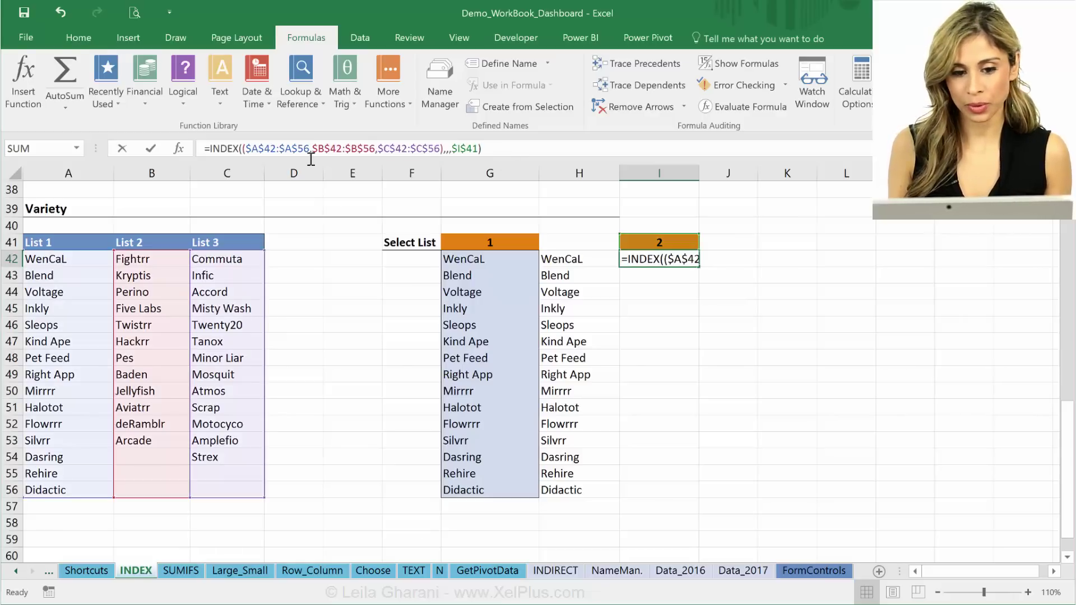
{"action": "left_click", "coordinate": [201, 149], "text": "shift"}
{"action": "key", "text": "Escape"}
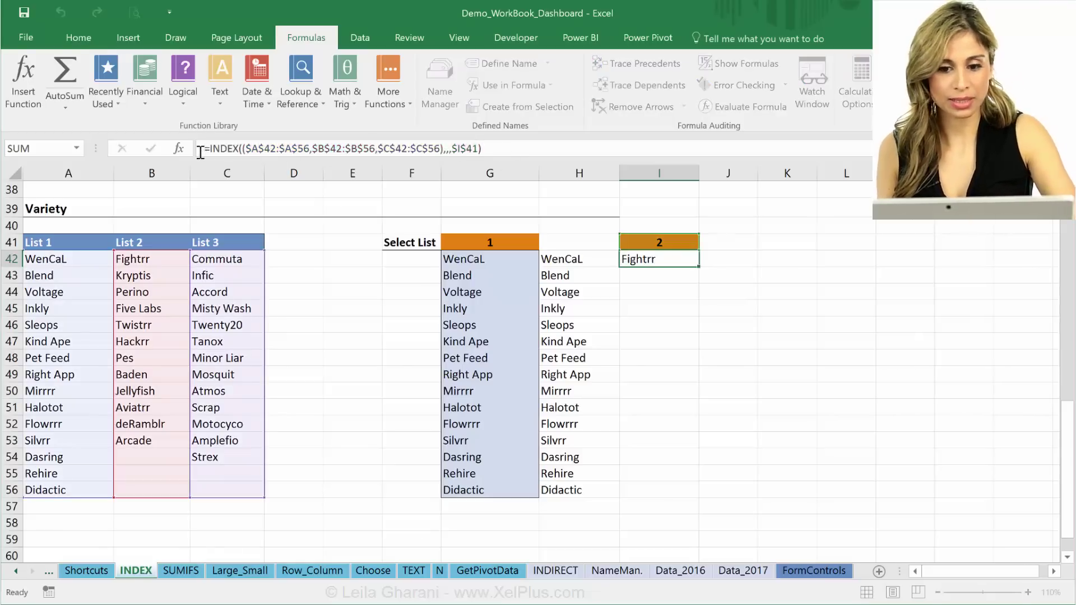
{"action": "key", "text": "ctrl+Return"}
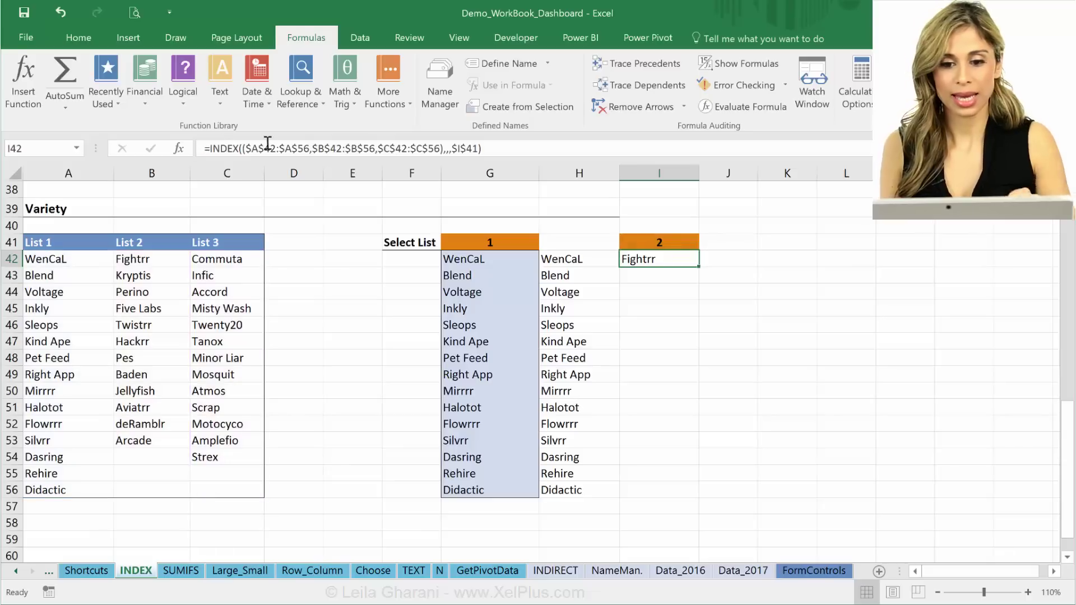
{"action": "left_click", "coordinate": [357, 37]}
{"action": "left_click", "coordinate": [598, 98]}
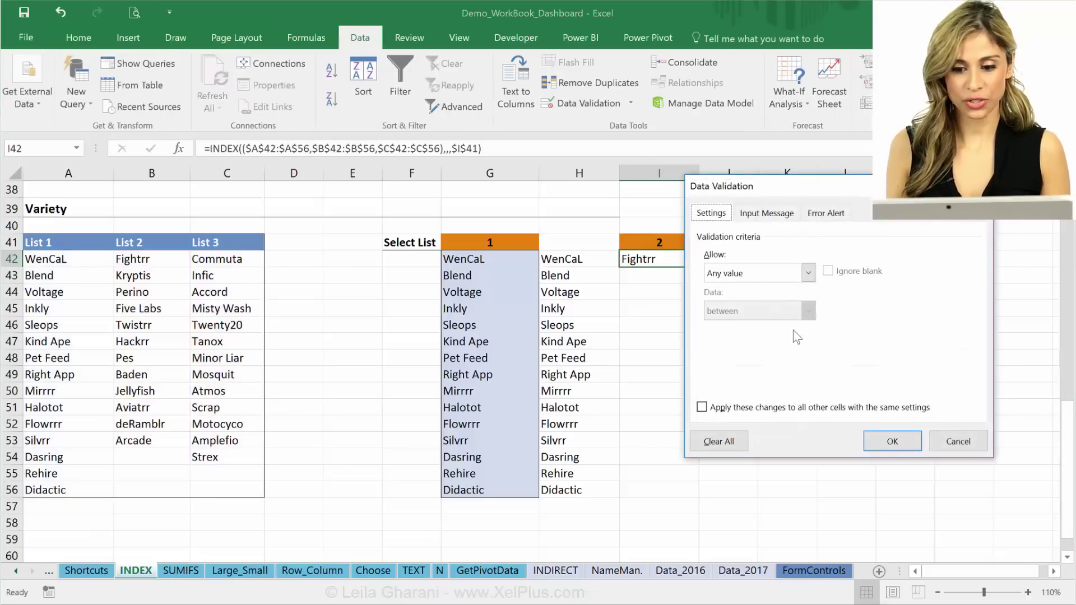
{"action": "left_click", "coordinate": [805, 273]}
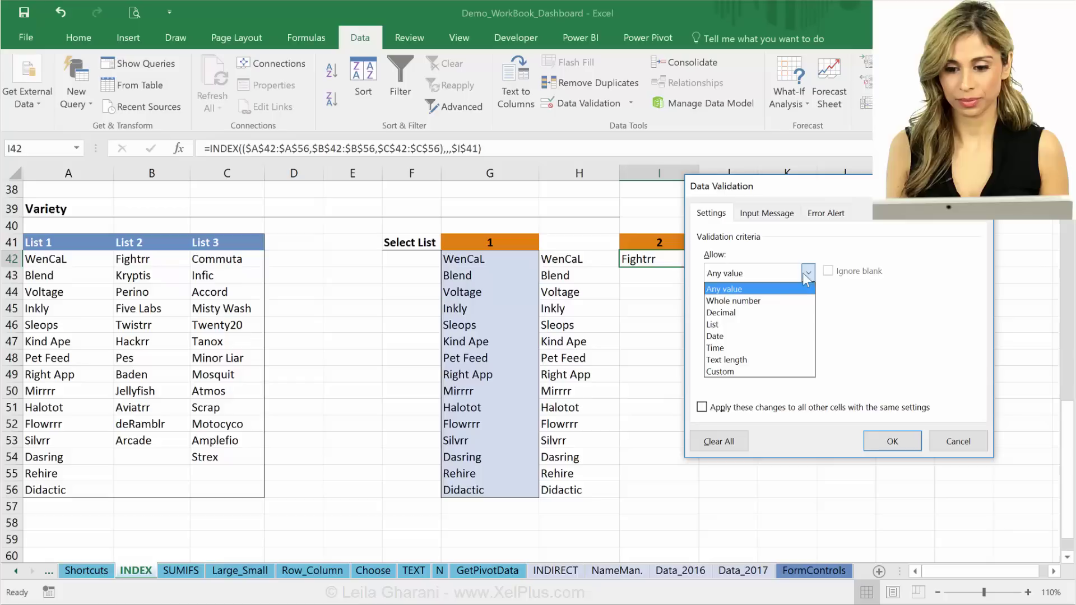
{"action": "left_click", "coordinate": [779, 325]}
{"action": "left_click", "coordinate": [747, 347]}
{"action": "key", "text": "ctrl+v"}
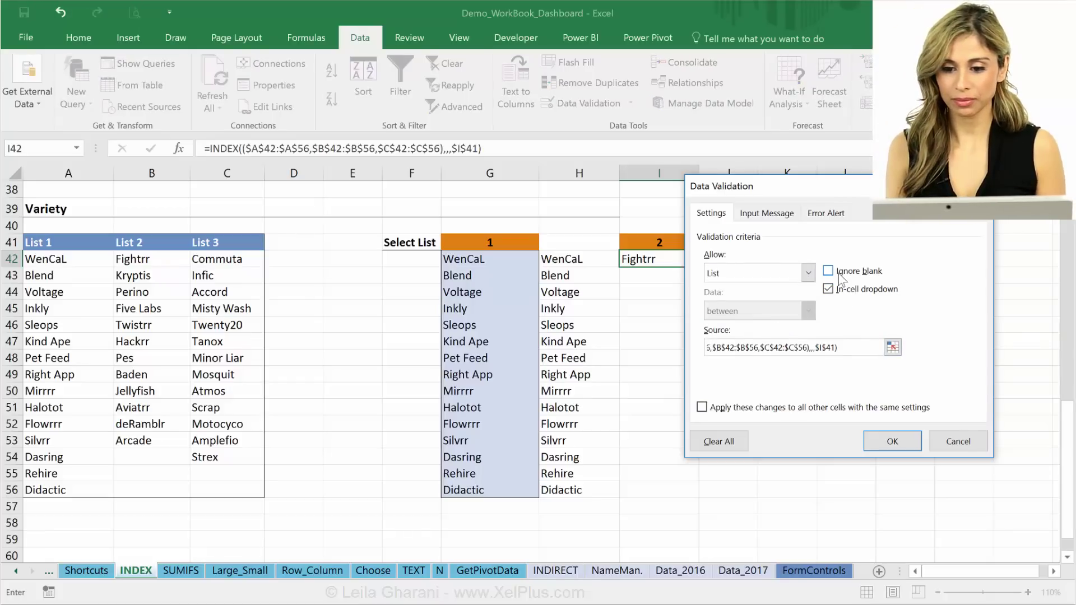
{"action": "left_click", "coordinate": [877, 446]}
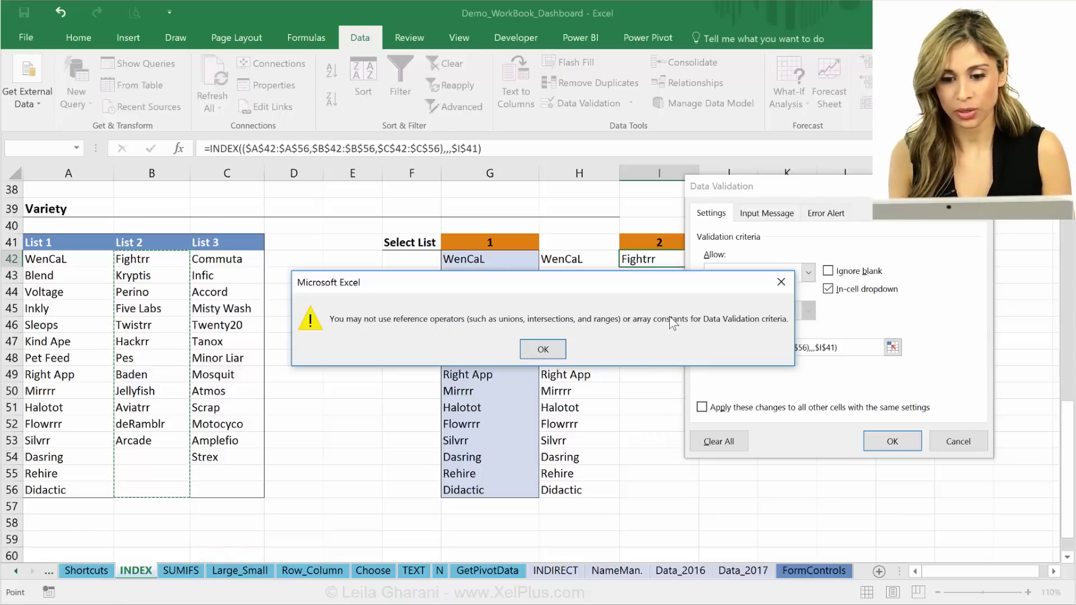
{"action": "left_click", "coordinate": [555, 351]}
{"action": "key", "text": "ctrl+c"}
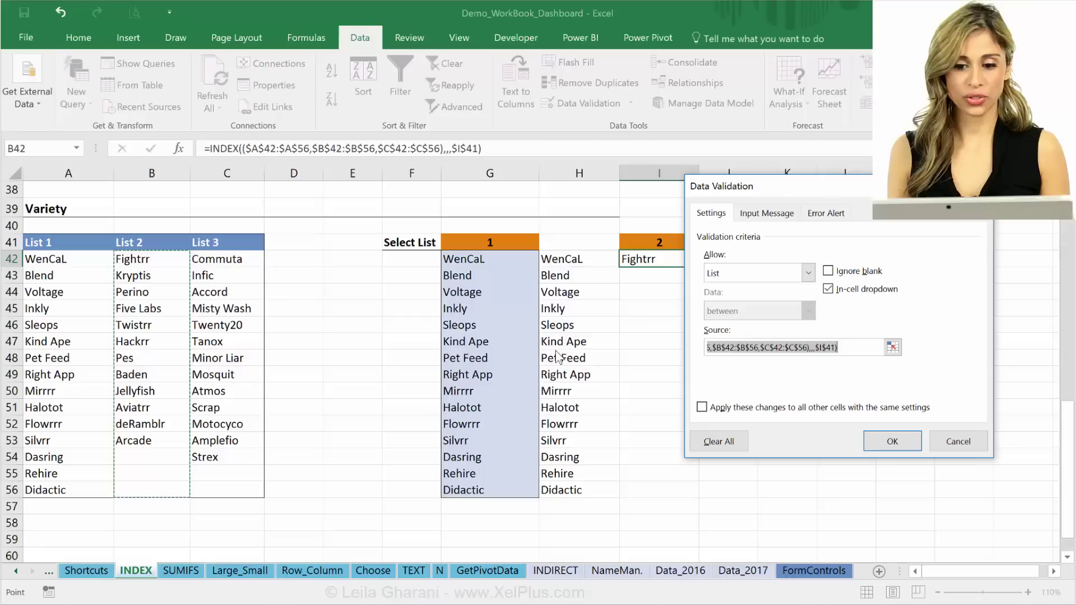
{"action": "left_click", "coordinate": [847, 346]}
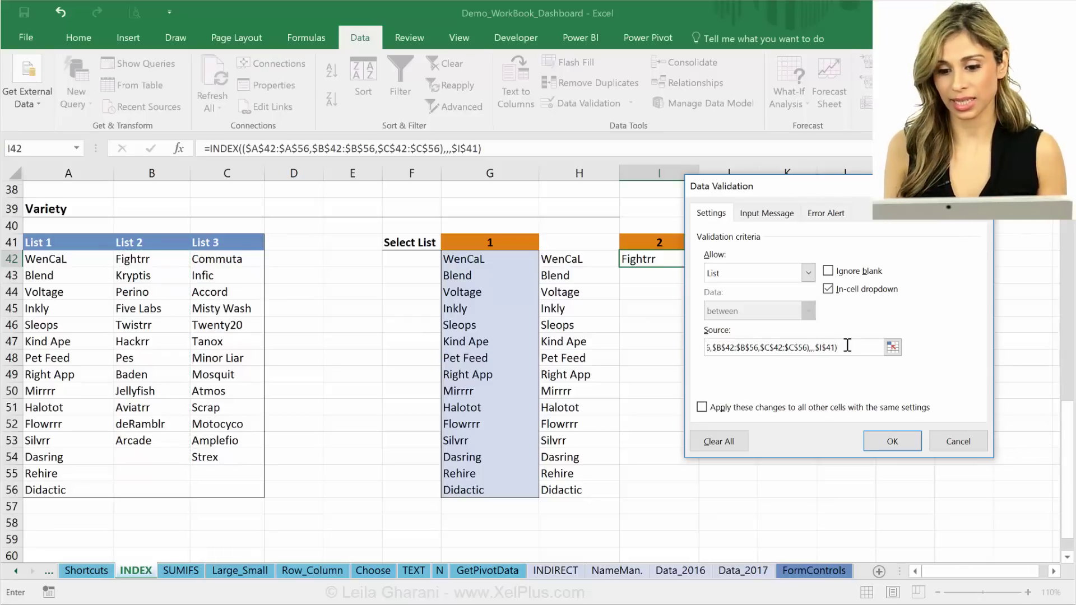
{"action": "left_click", "coordinate": [947, 438]}
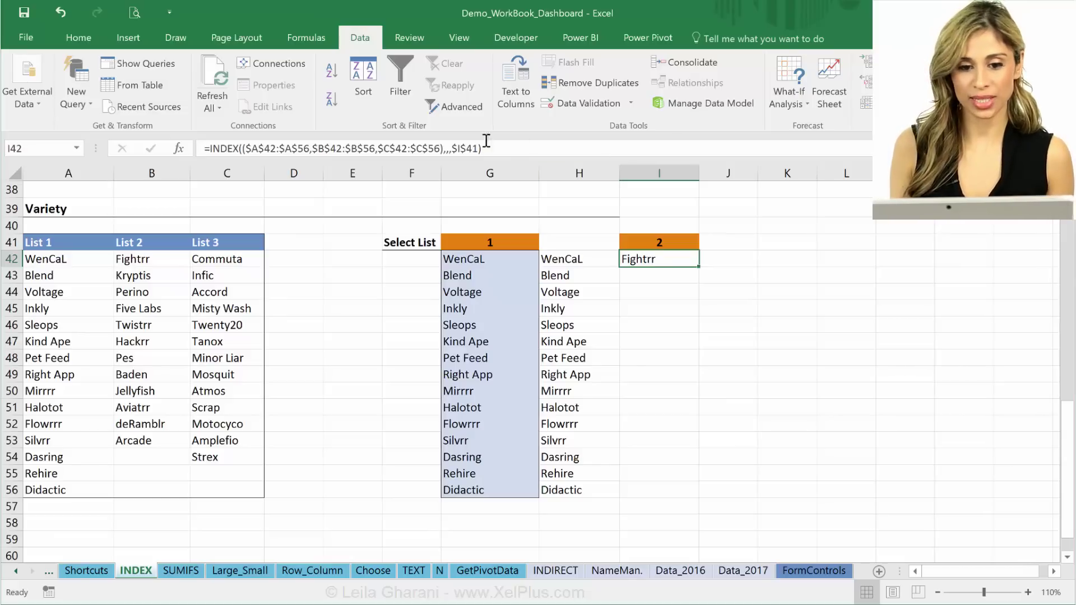
Step: Define the name AppList referring to the pasted three-list INDEX formula driven by $I$41
{"action": "left_click", "coordinate": [296, 41]}
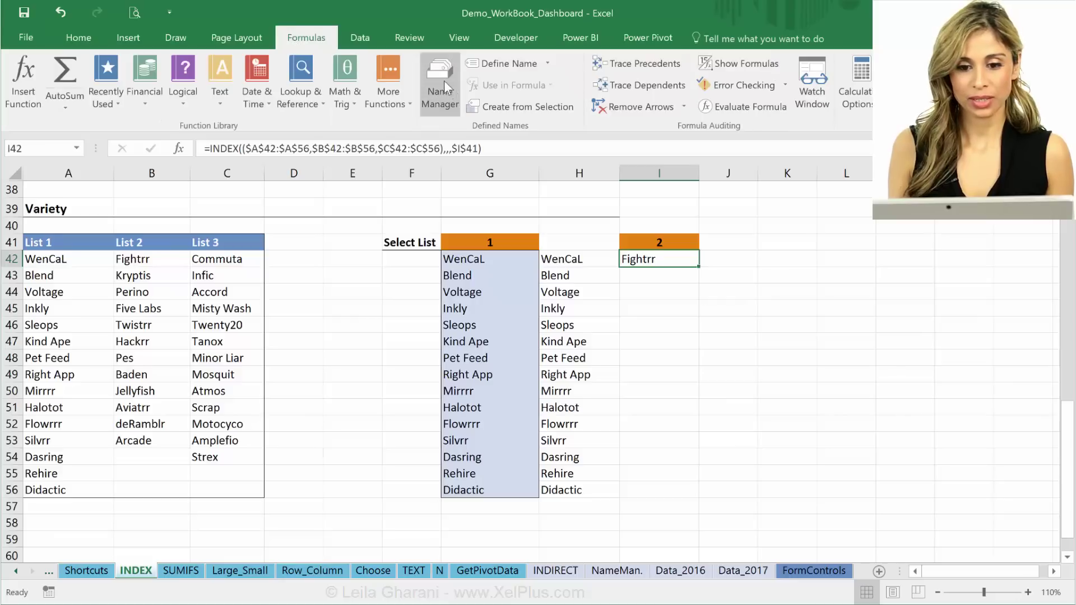
{"action": "left_click", "coordinate": [437, 101]}
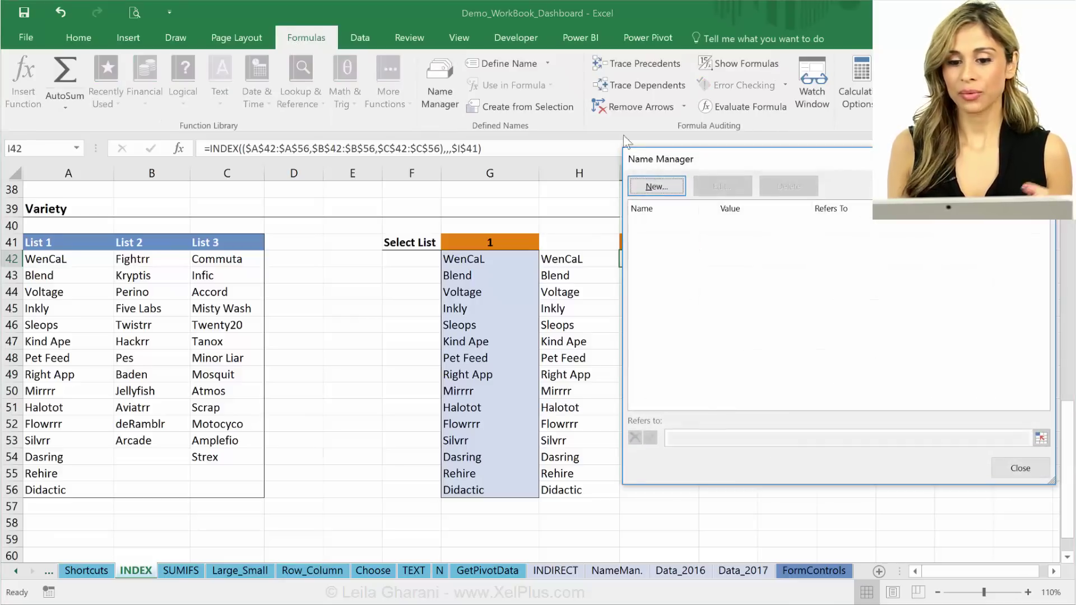
{"action": "left_click_drag", "start_coordinate": [763, 159], "coordinate": [672, 148]}
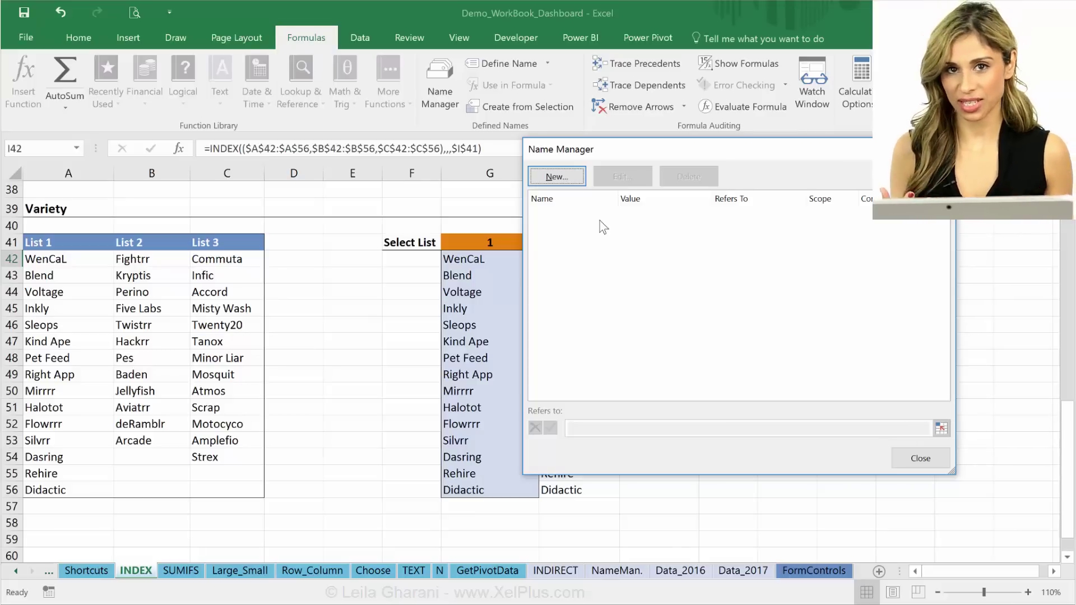
{"action": "left_click", "coordinate": [566, 182]}
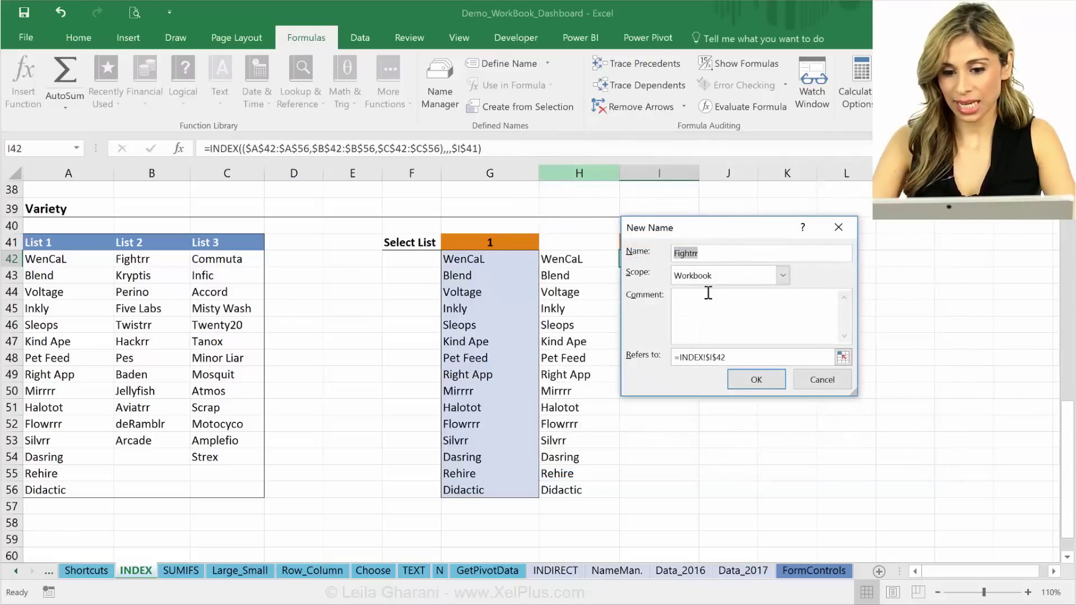
{"action": "type", "text": "AppList"}
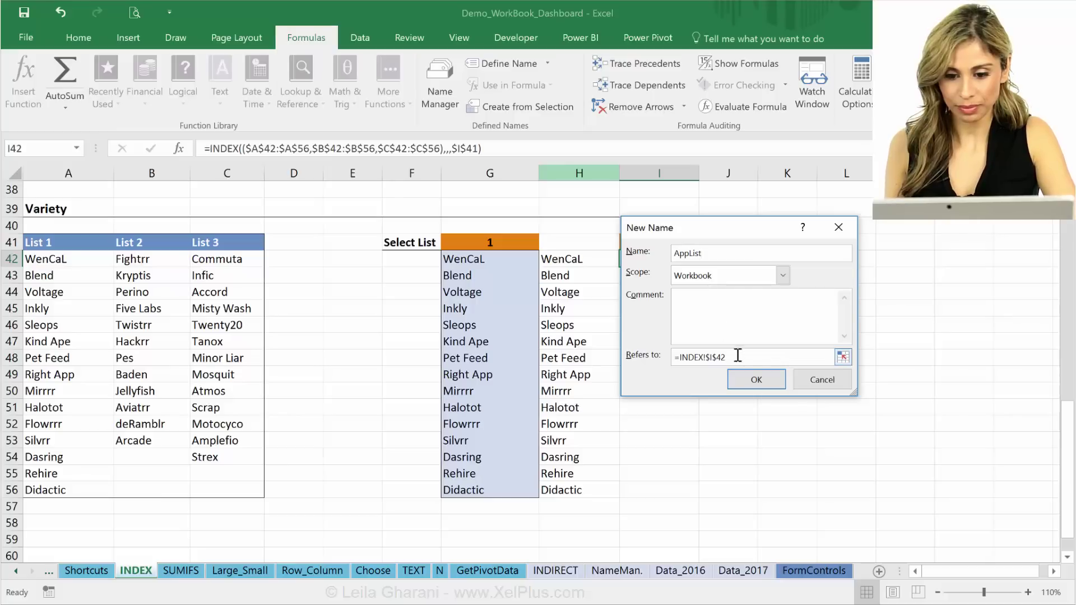
{"action": "left_click_drag", "start_coordinate": [735, 357], "coordinate": [663, 359]}
{"action": "key", "text": "ctrl+v"}
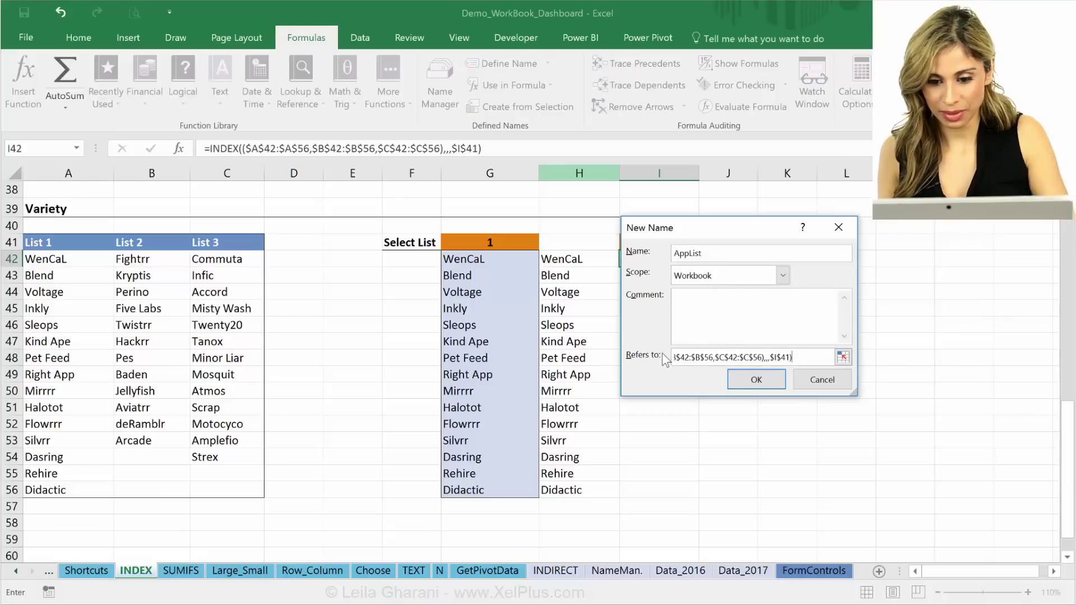
{"action": "left_click_drag", "start_coordinate": [800, 359], "coordinate": [639, 355]}
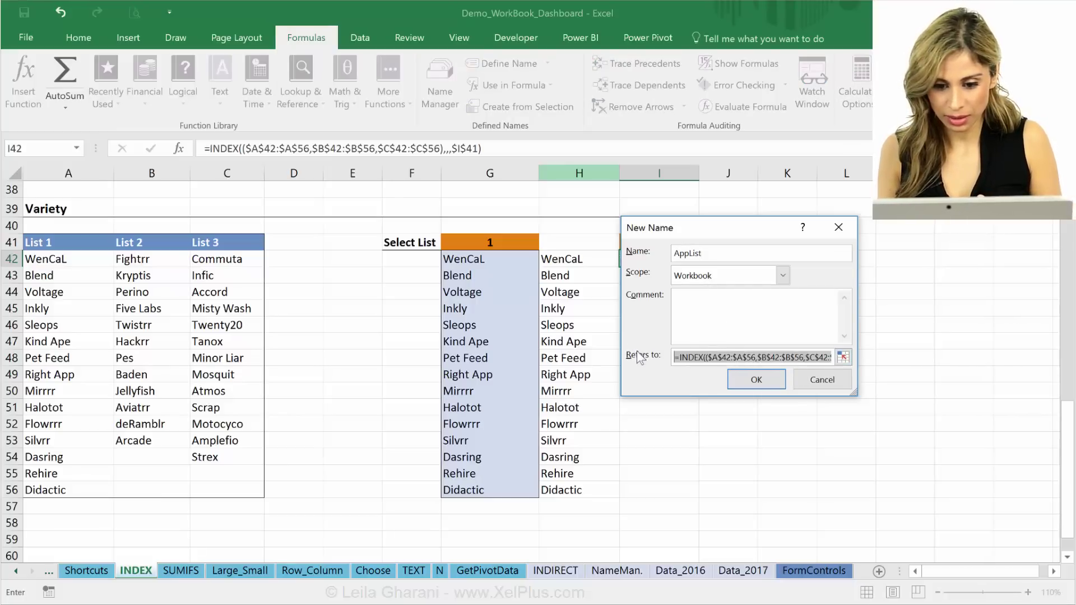
{"action": "left_click", "coordinate": [757, 380]}
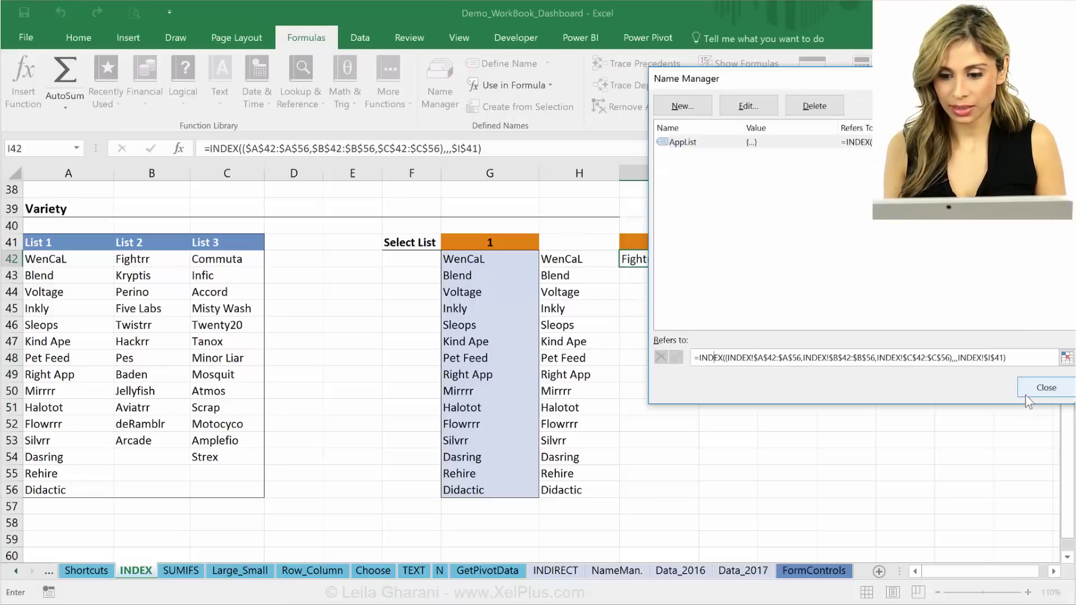
{"action": "left_click", "coordinate": [1031, 388]}
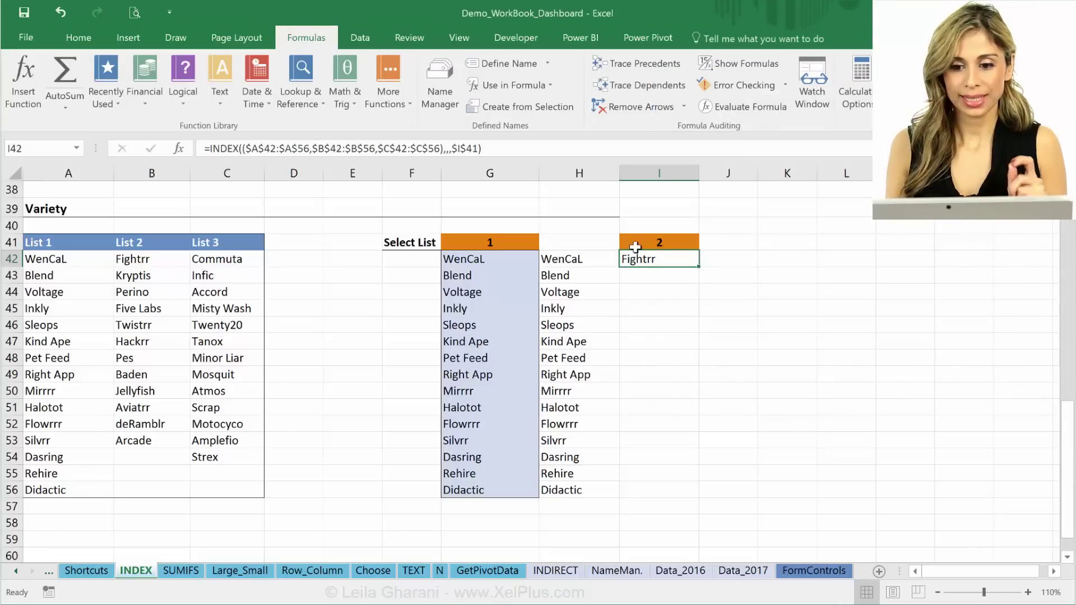
Step: Give I42 List data validation with the source =applist
{"action": "left_click", "coordinate": [360, 38]}
{"action": "left_click", "coordinate": [563, 105]}
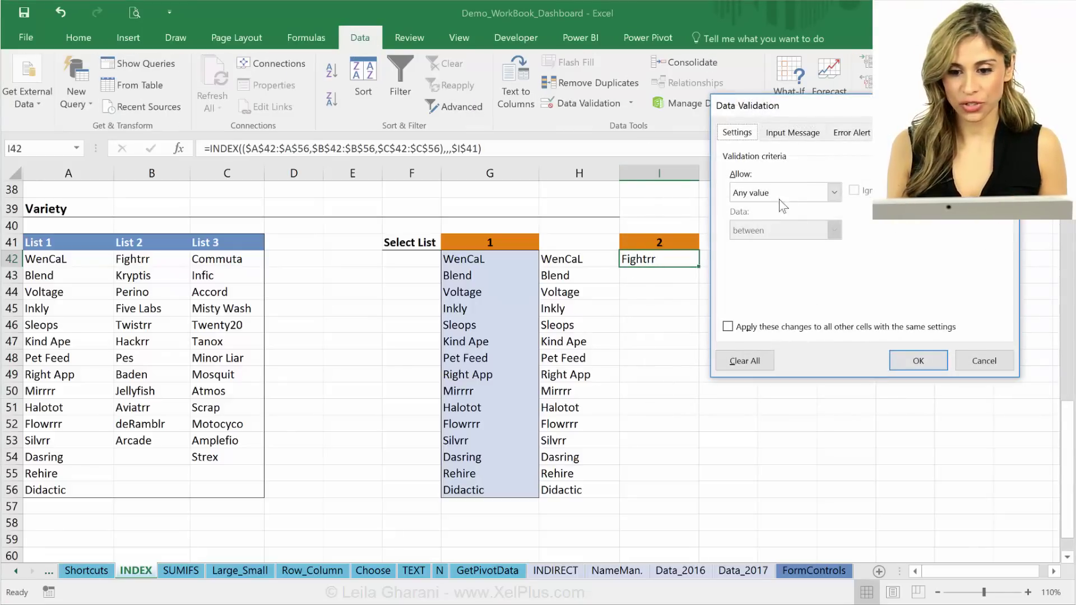
{"action": "left_click", "coordinate": [834, 192]}
{"action": "left_click", "coordinate": [792, 243]}
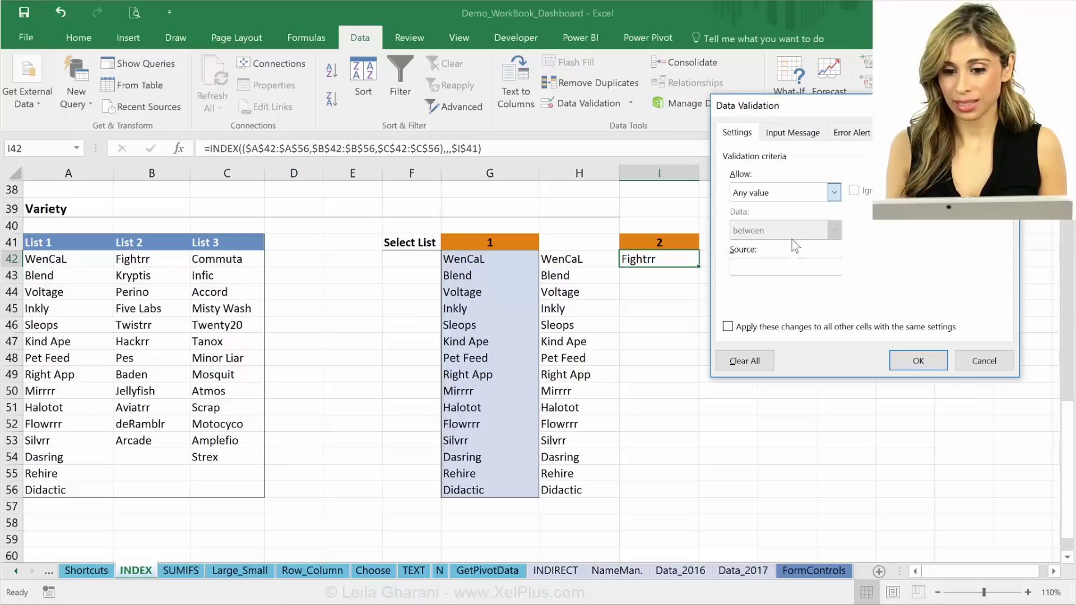
{"action": "left_click", "coordinate": [775, 266]}
{"action": "type", "text": "=applist"}
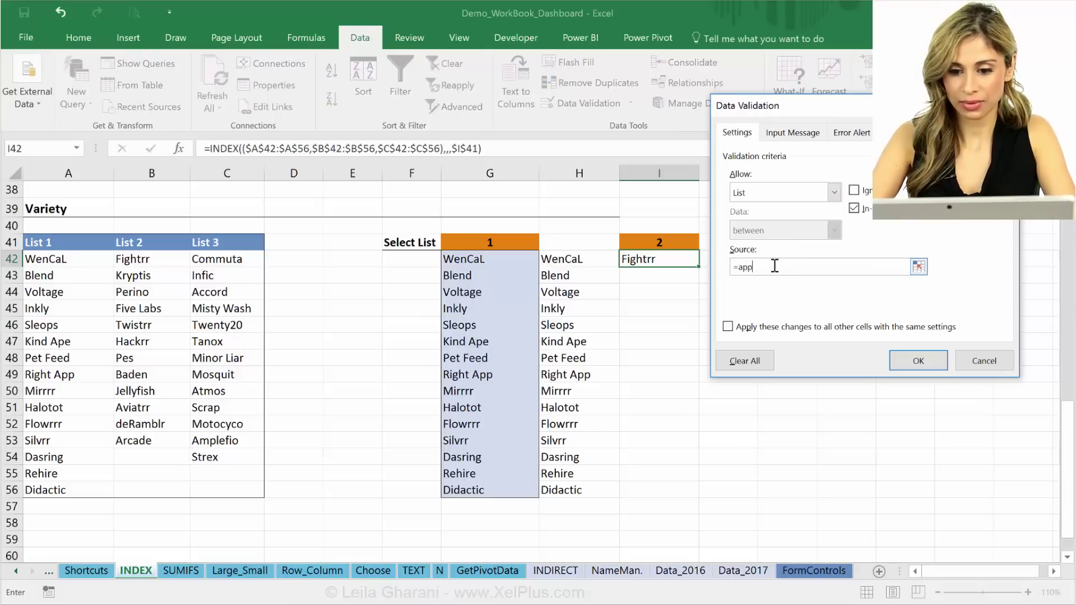
{"action": "left_click", "coordinate": [915, 361]}
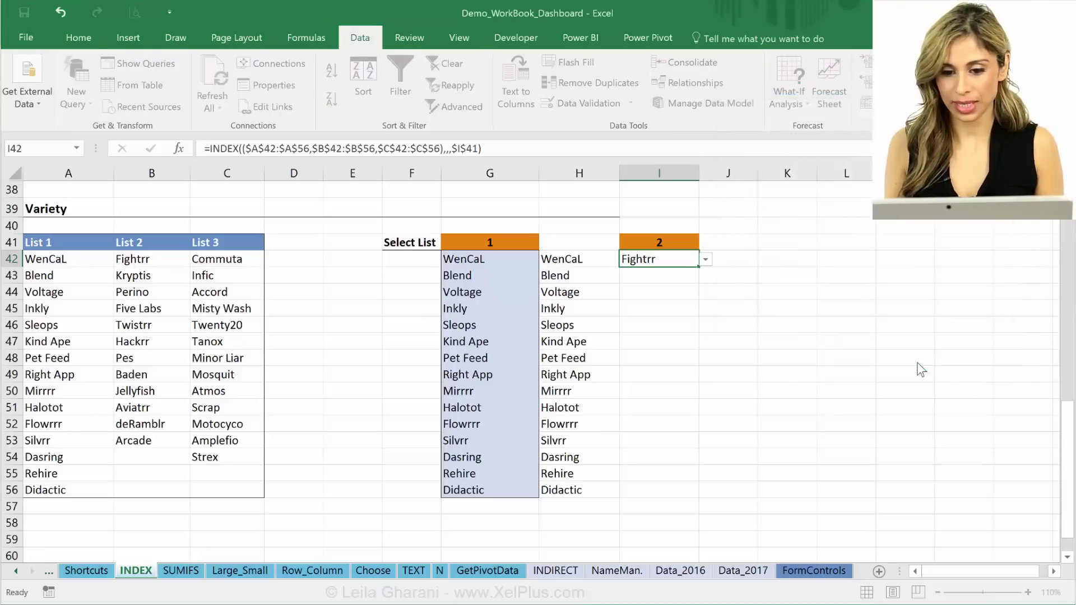
Step: Pick Kryptis in I42, switch I41 to 3, then pick Accord from List 3
{"action": "left_click", "coordinate": [705, 260]}
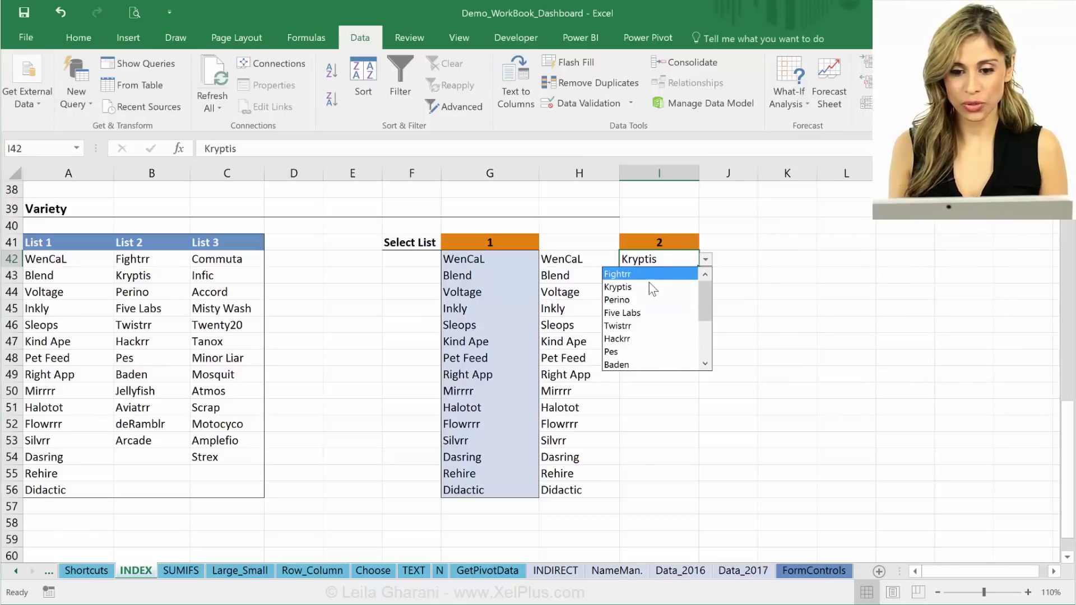
{"action": "left_click", "coordinate": [649, 284]}
{"action": "left_click", "coordinate": [689, 242]}
{"action": "left_click", "coordinate": [705, 243]}
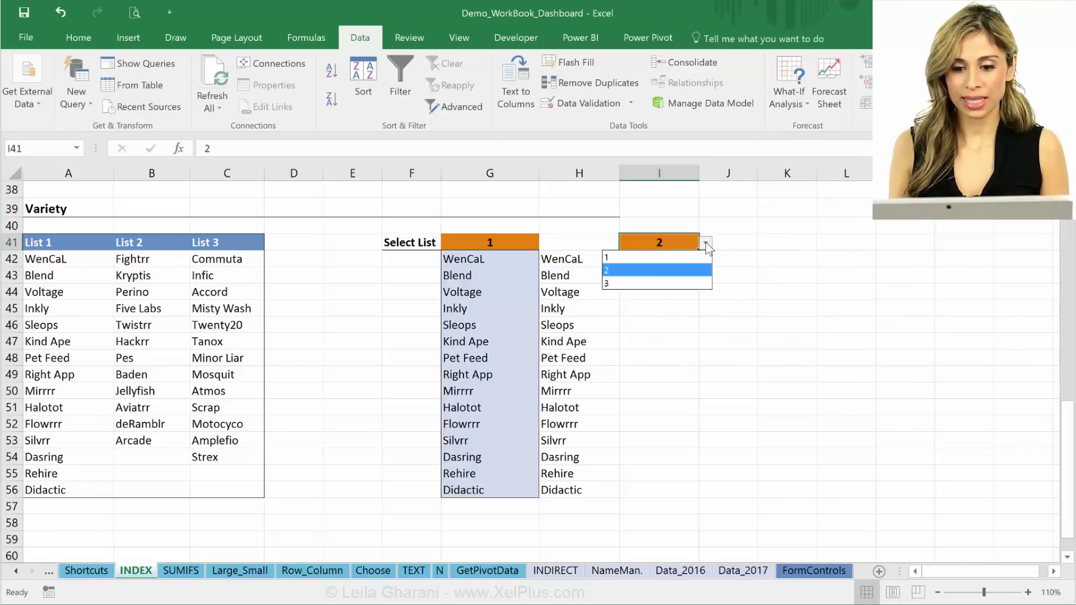
{"action": "left_click", "coordinate": [676, 283]}
{"action": "left_click", "coordinate": [674, 269]}
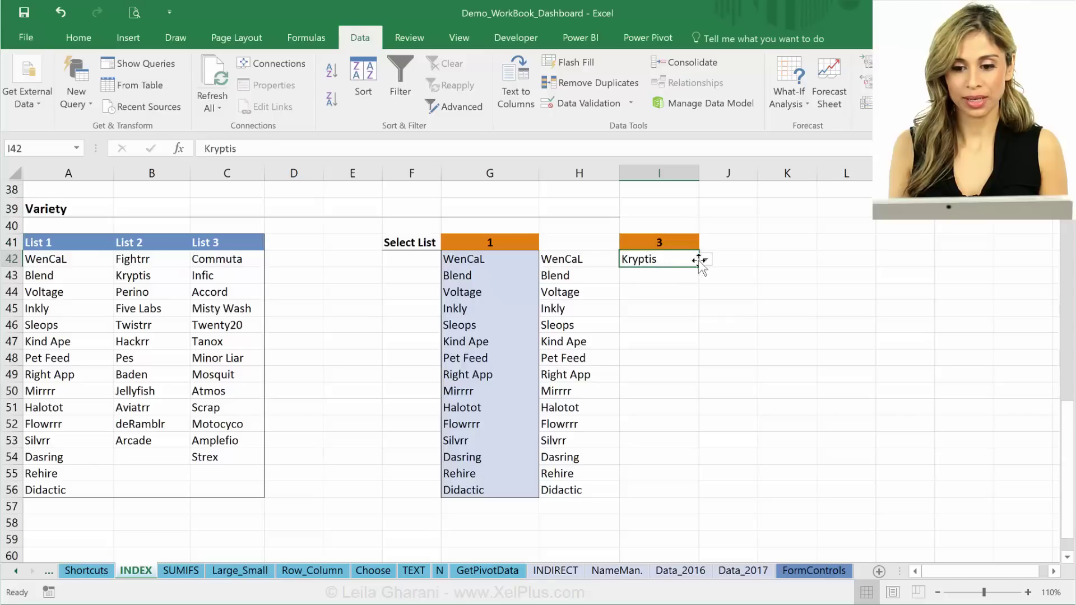
{"action": "left_click", "coordinate": [705, 259]}
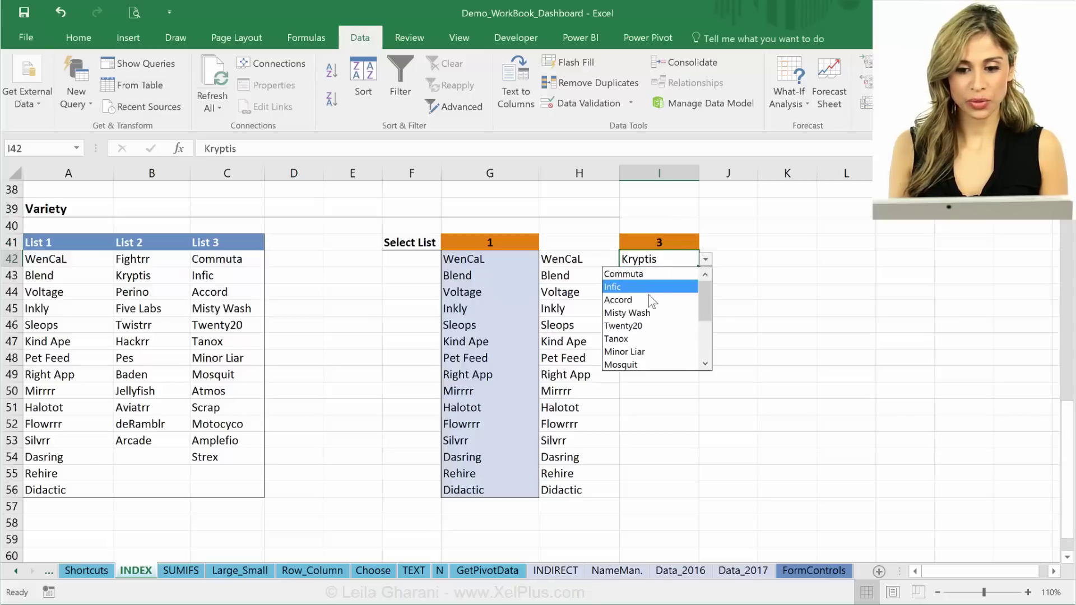
{"action": "left_click", "coordinate": [649, 300]}
Step: Switch I41 back to list 1 and leave WenCaL selected in I42
{"action": "left_click", "coordinate": [694, 247]}
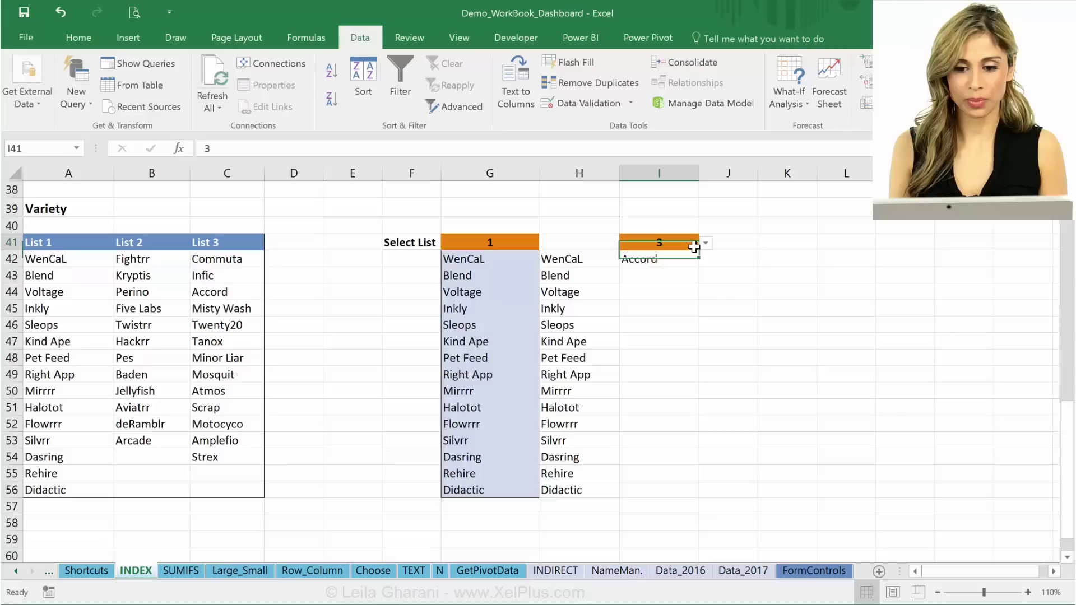
{"action": "left_click", "coordinate": [705, 243]}
{"action": "left_click", "coordinate": [689, 255]}
{"action": "left_click", "coordinate": [684, 259]}
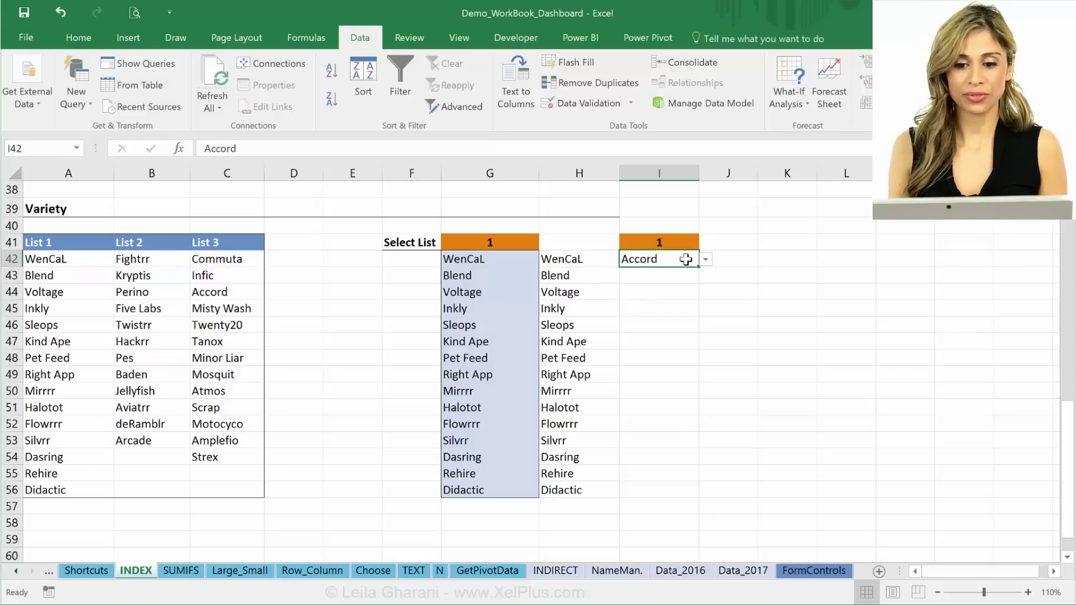
{"action": "left_click", "coordinate": [706, 260]}
{"action": "key", "text": "Escape"}
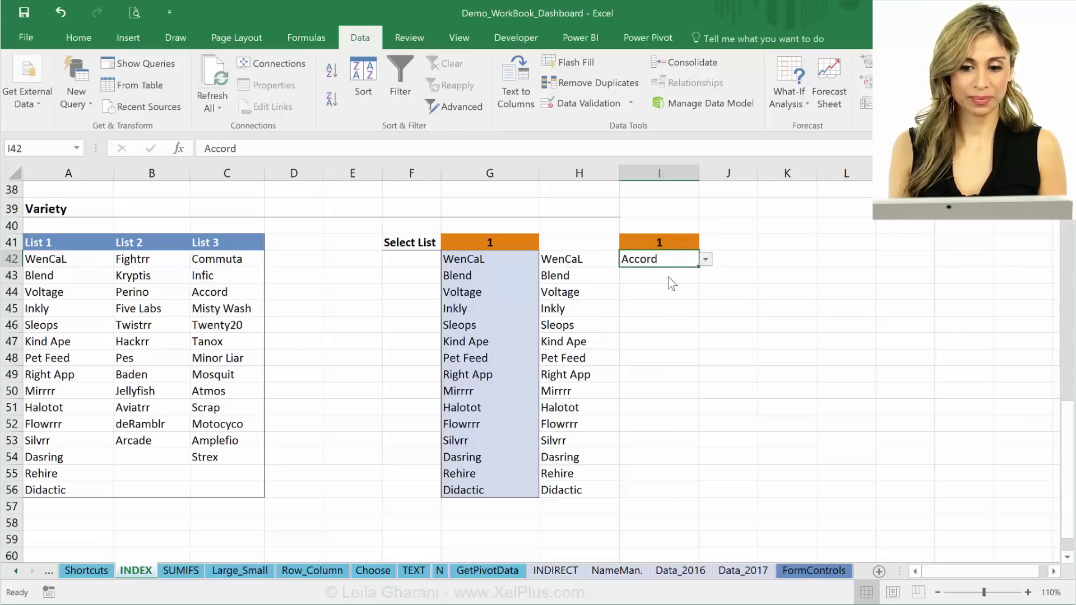
{"action": "key", "text": "ctrl+z"}
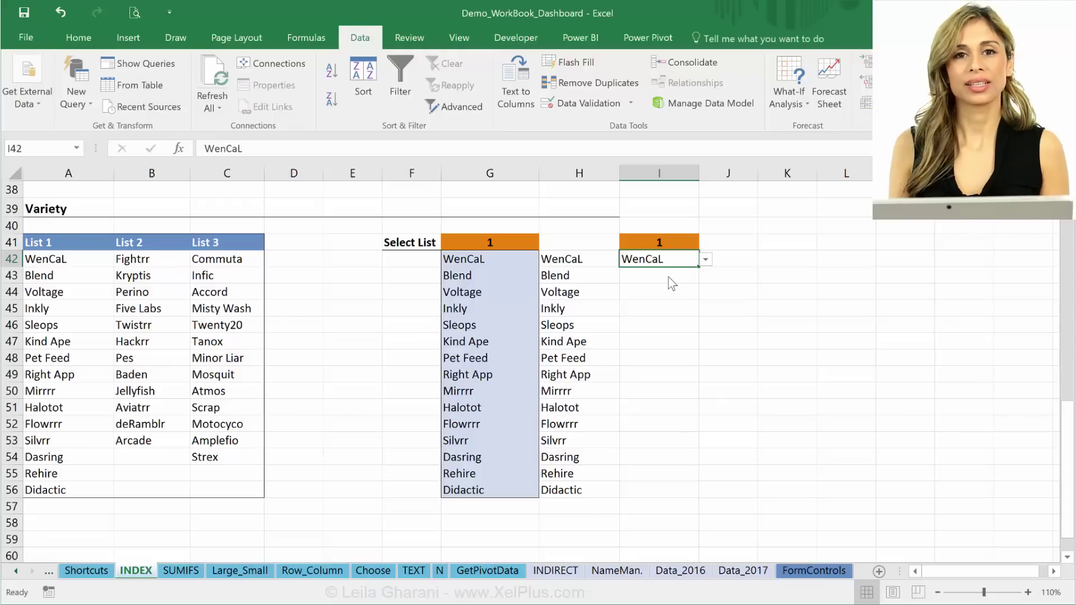